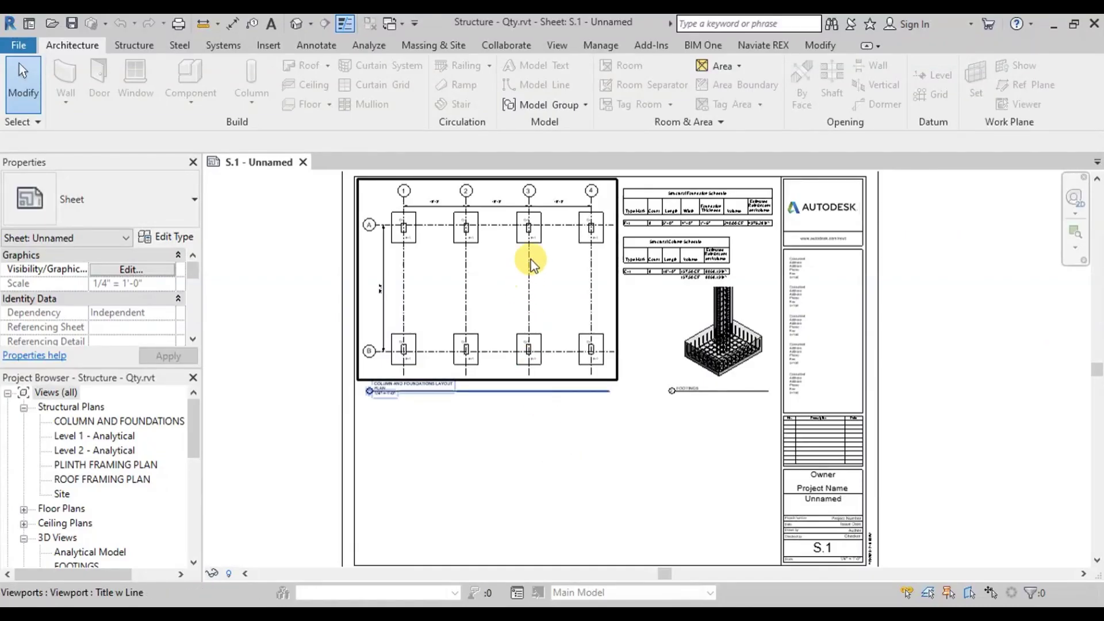
Start a new schedule from the View tab's Schedule/Quantities command.
scroll(451, 382, up, 3)
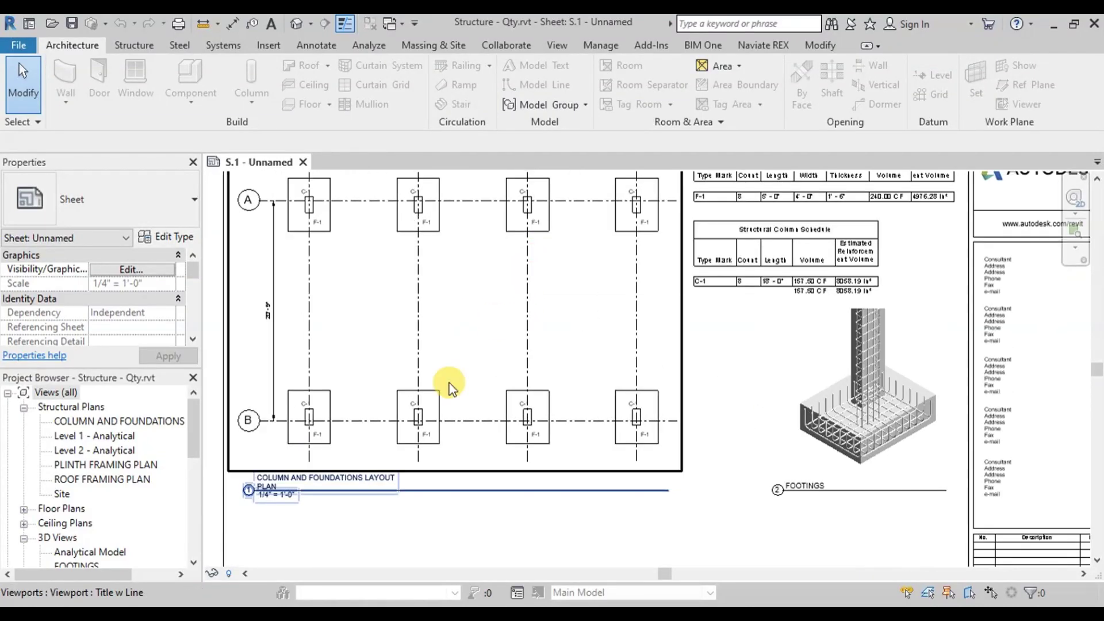
scroll(279, 425, up, 2)
scroll(283, 429, down, 4)
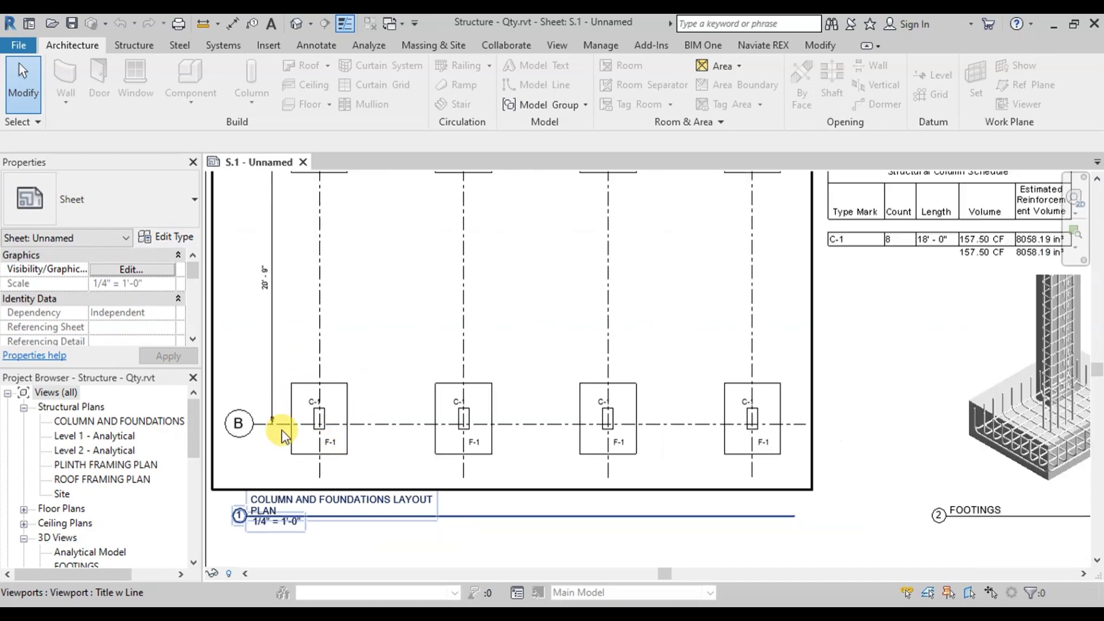
scroll(670, 217, up, 4)
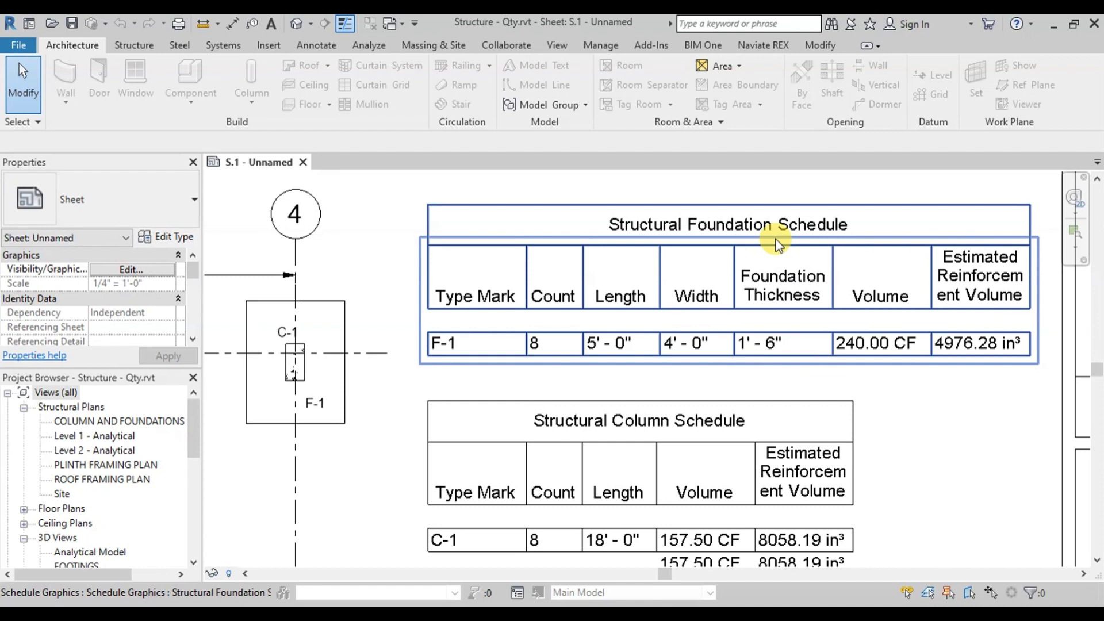
scroll(522, 325, down, 4)
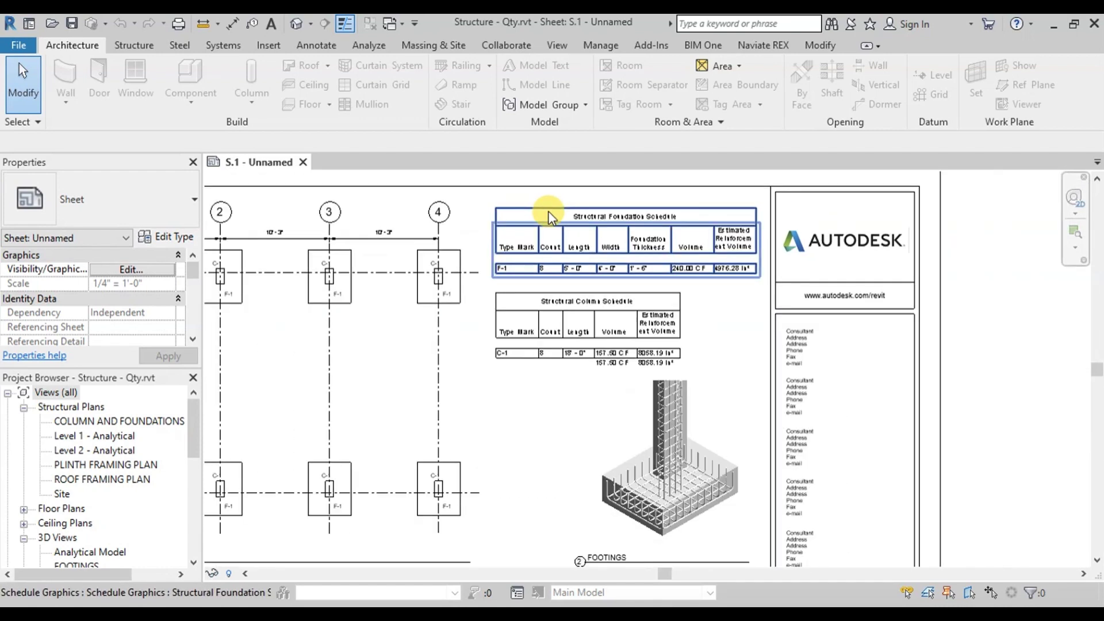
scroll(647, 550, up, 5)
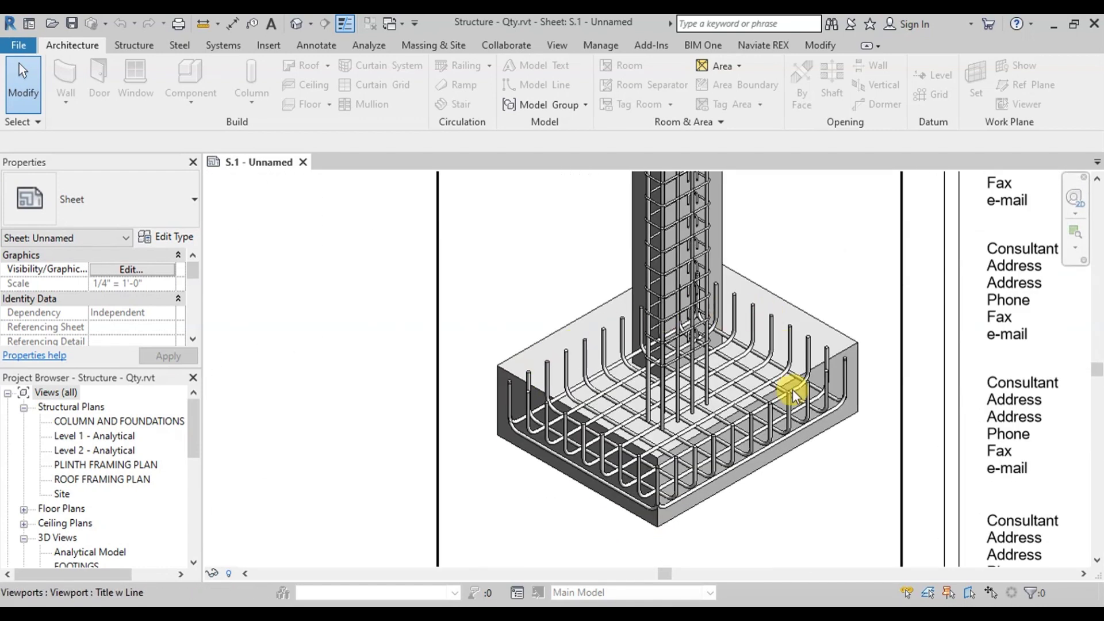
scroll(838, 332, down, 5)
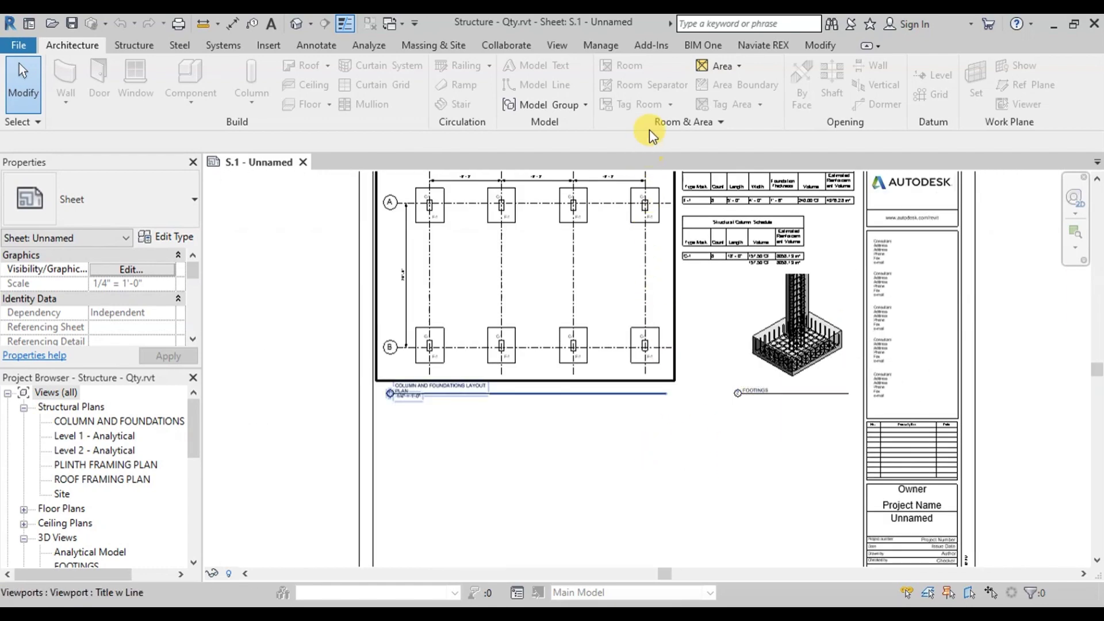
click(554, 46)
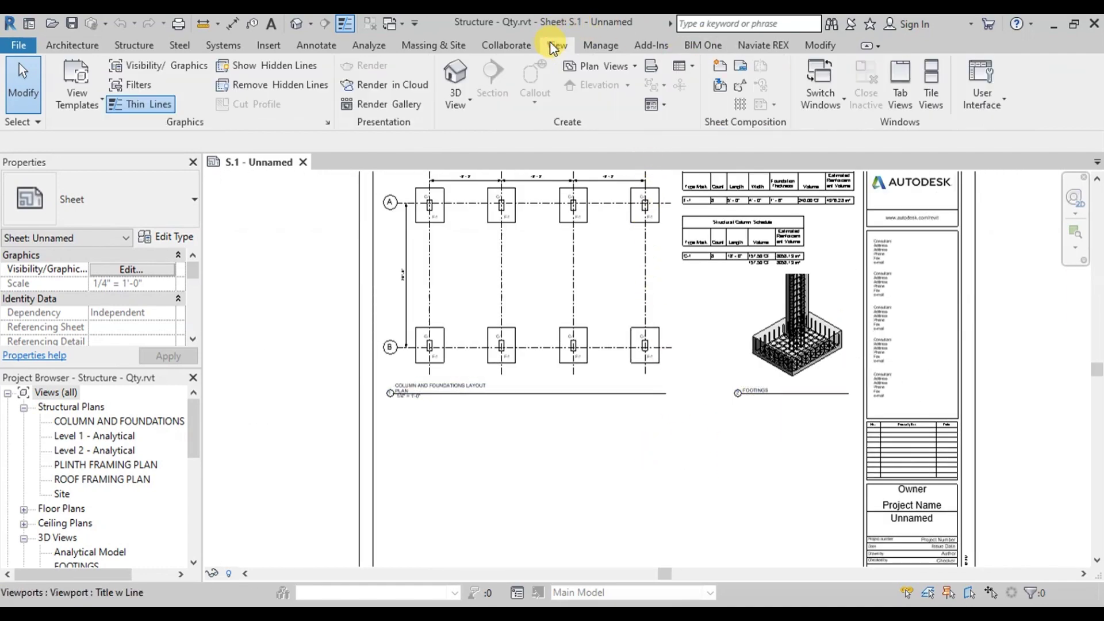
click(688, 67)
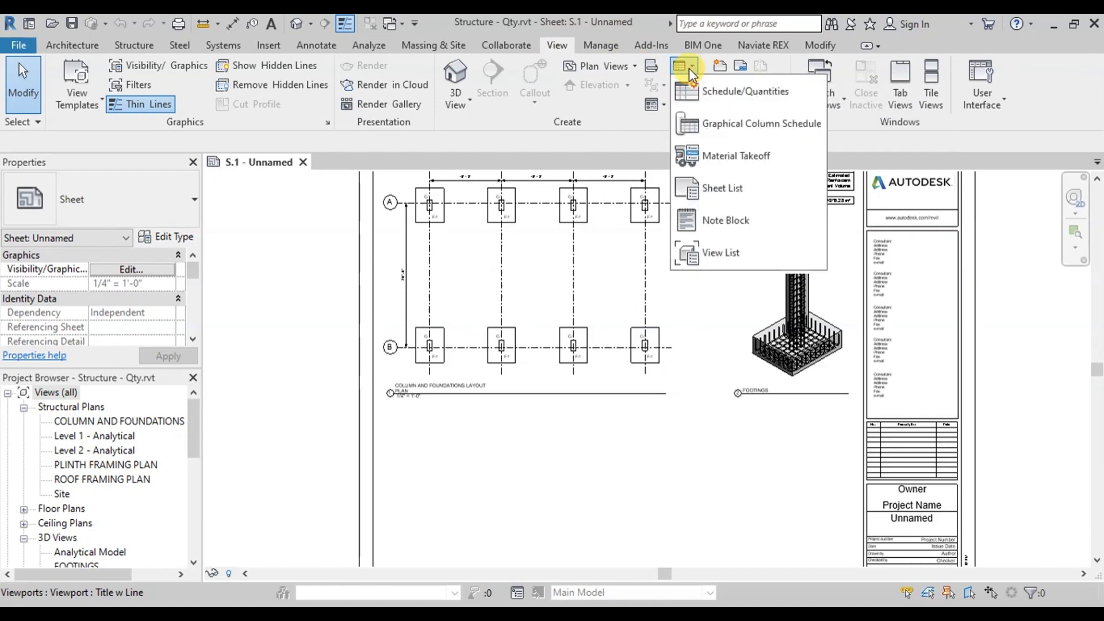
click(709, 90)
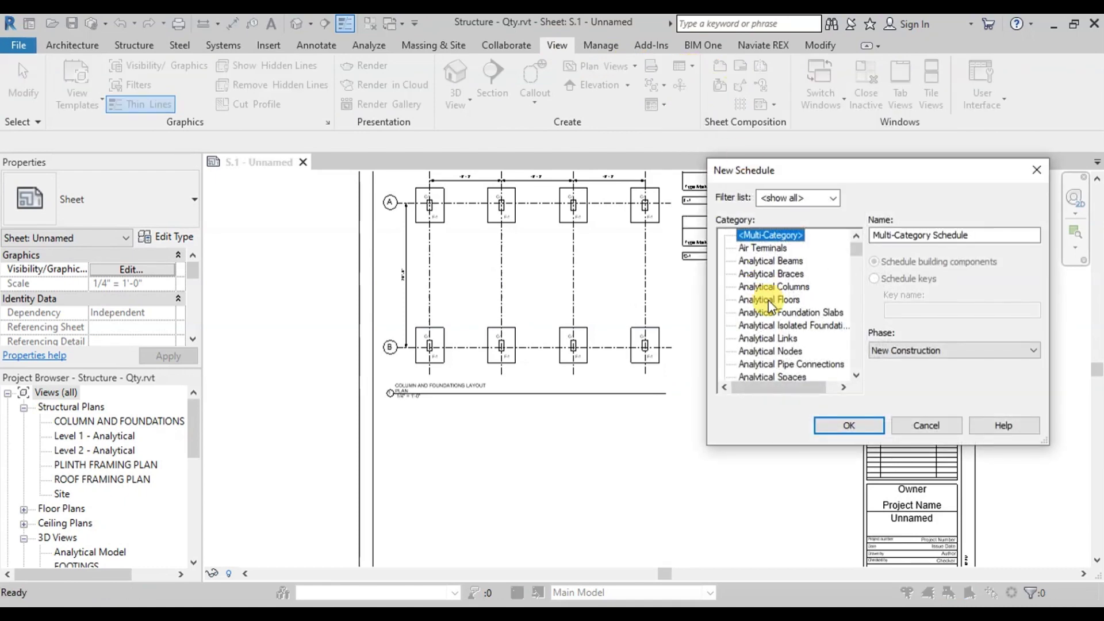
Choose the Structural Rebar category and name the schedule FOOTING BAR BENDING SCHEDULE.
scroll(770, 306, down, 3)
scroll(771, 306, down, 20)
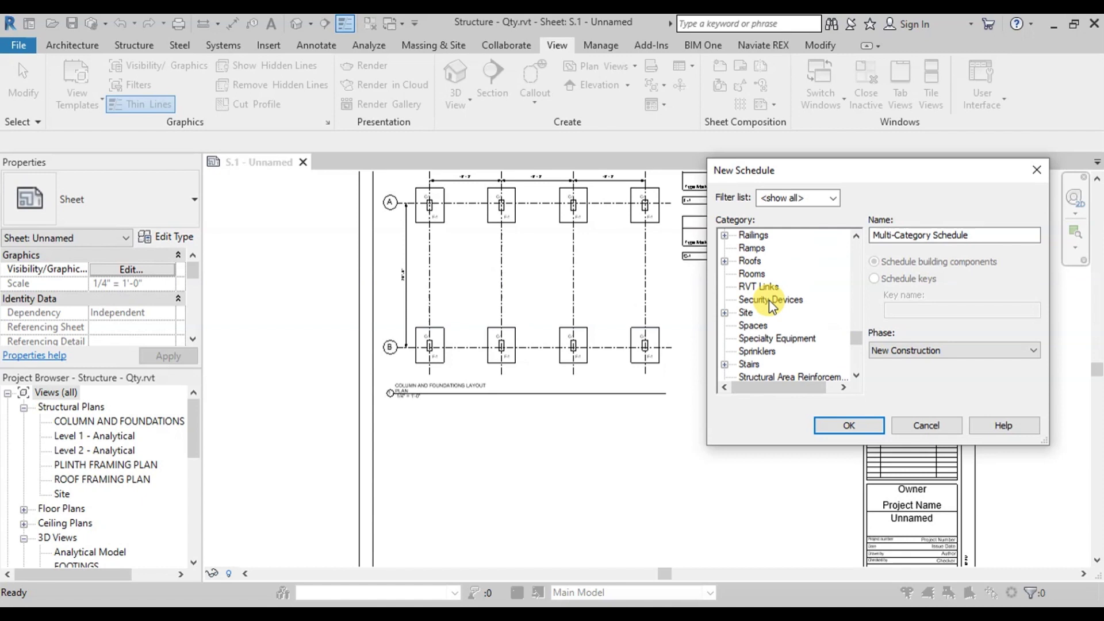
scroll(771, 306, down, 2)
click(769, 338)
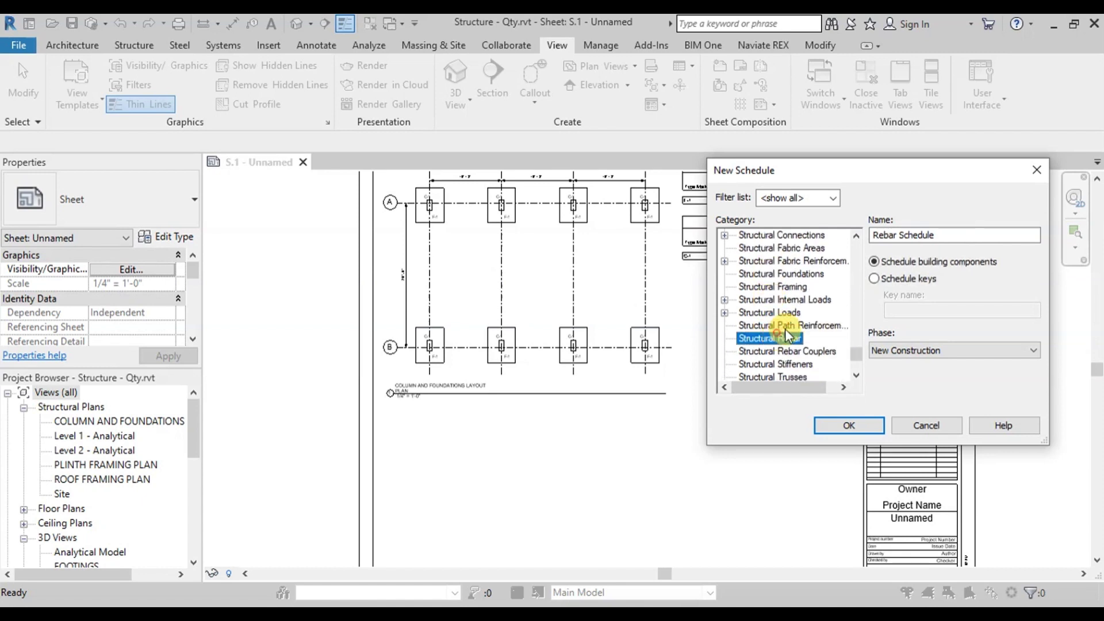
drag(940, 235, 839, 236)
text(FOOTING BAR BENDING SCHEDULE)
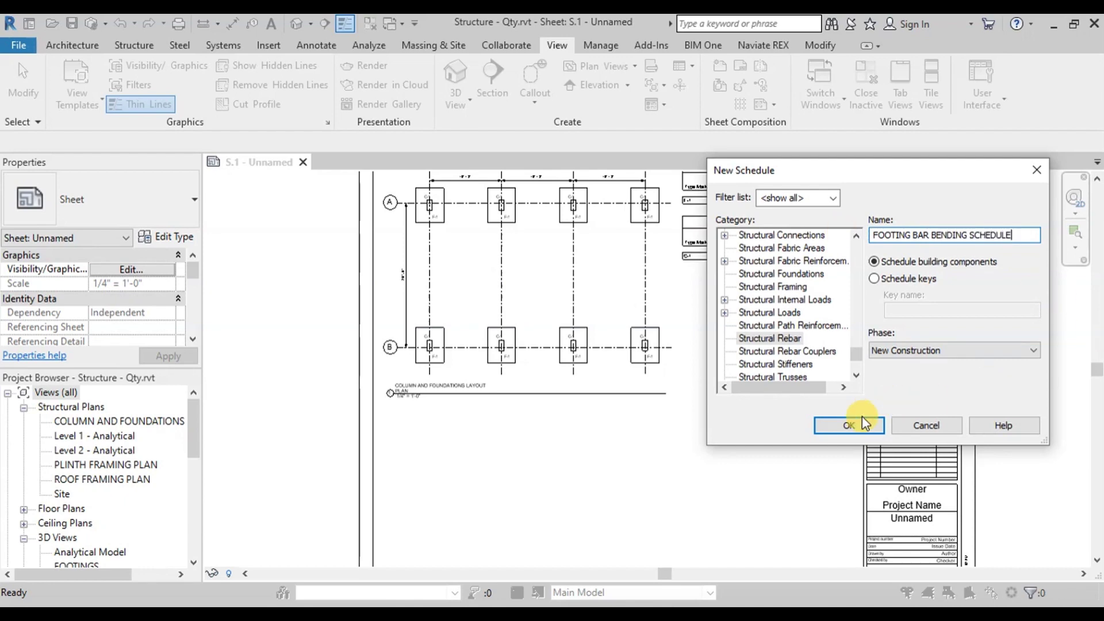
Confirm the new schedule and add the Host Category, Host Mark and Host Count fields.
click(849, 425)
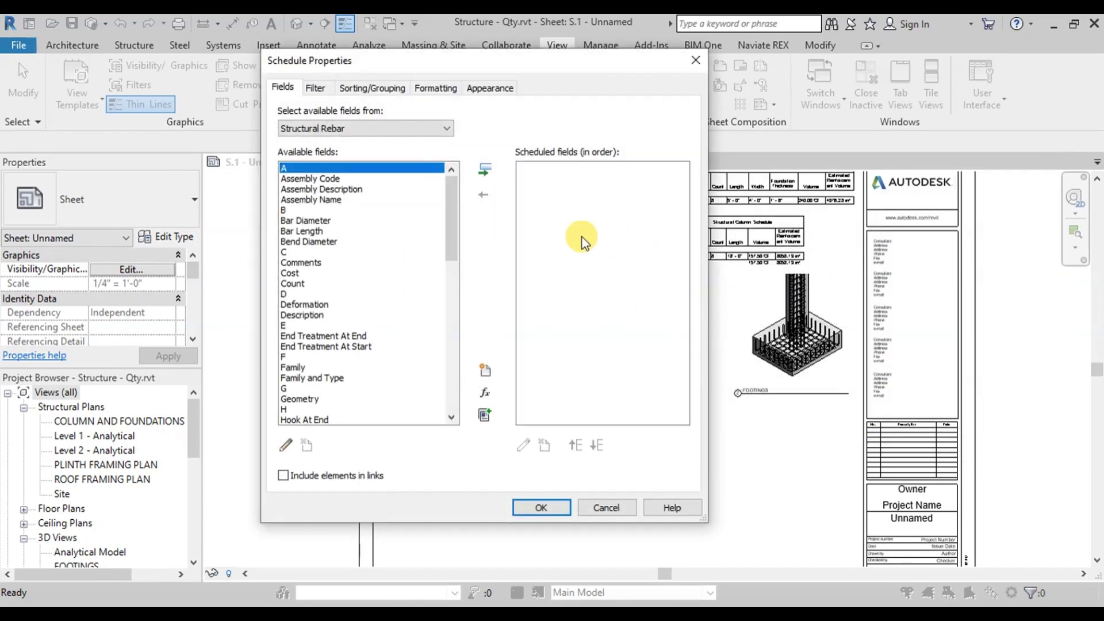
click(304, 315)
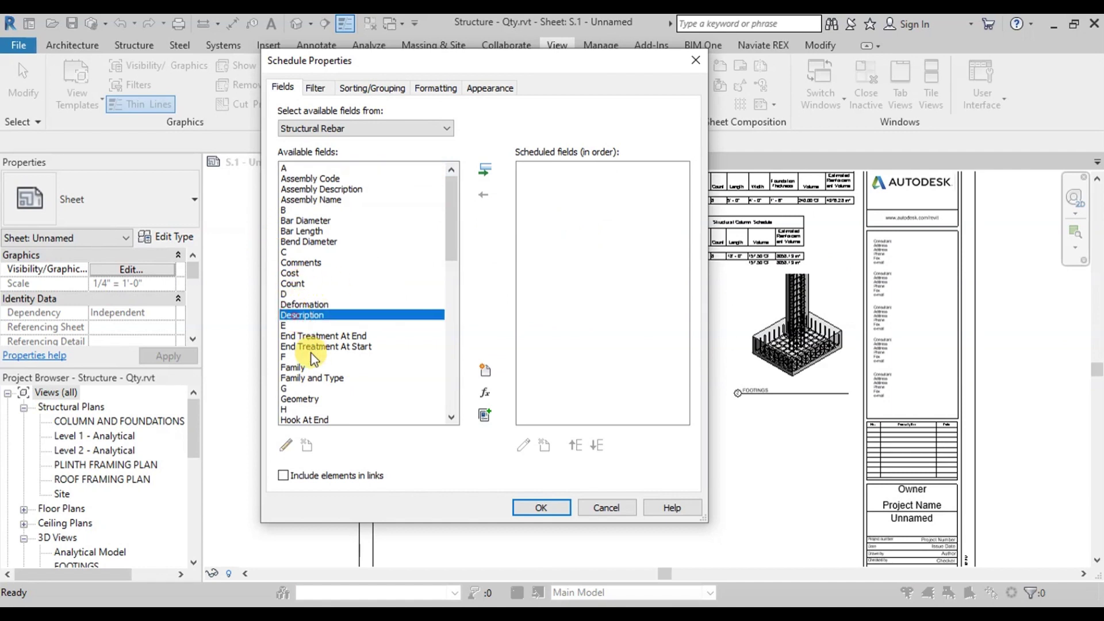
drag(311, 353, 345, 388)
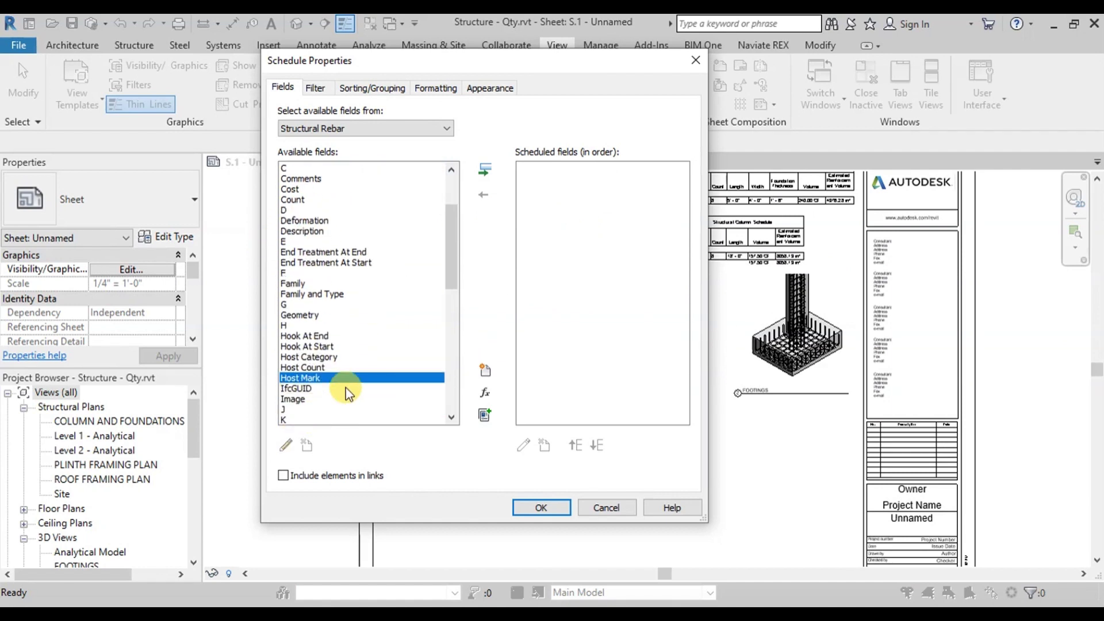
double_click(313, 357)
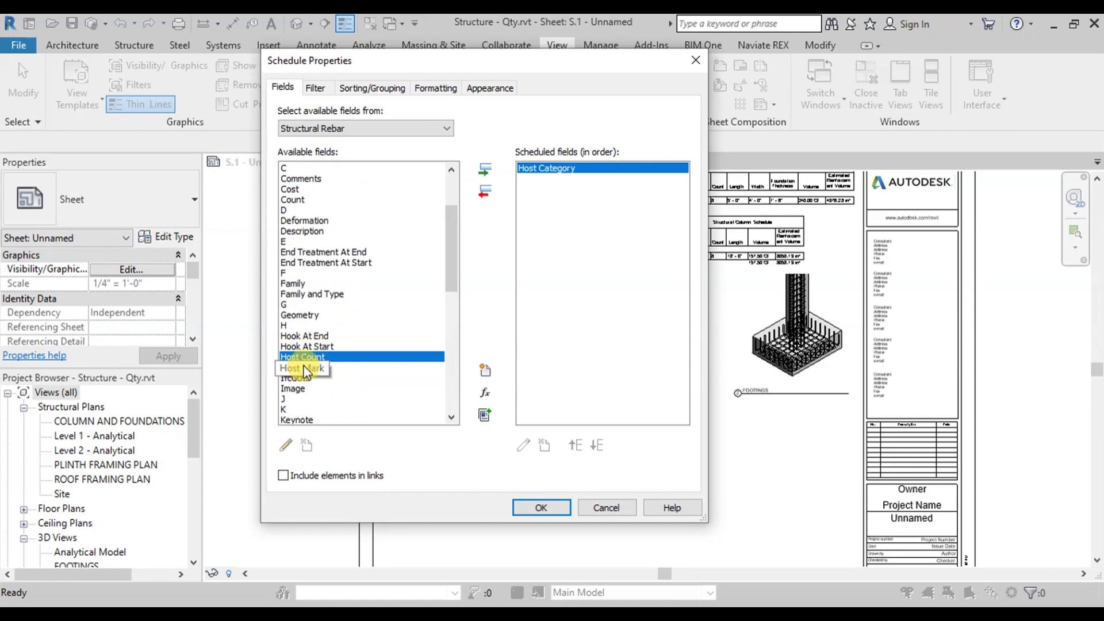
click(304, 368)
double_click(305, 368)
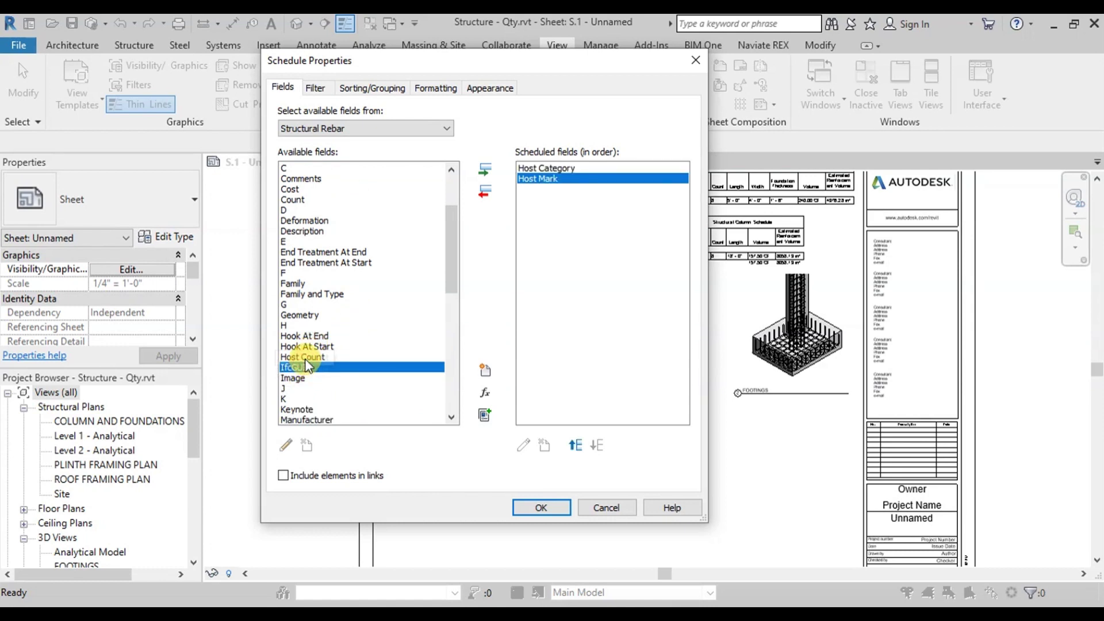
double_click(302, 357)
Add the Bar Diameter, Type, Bar Length, Quantity and Total Bar Length fields.
key(b)
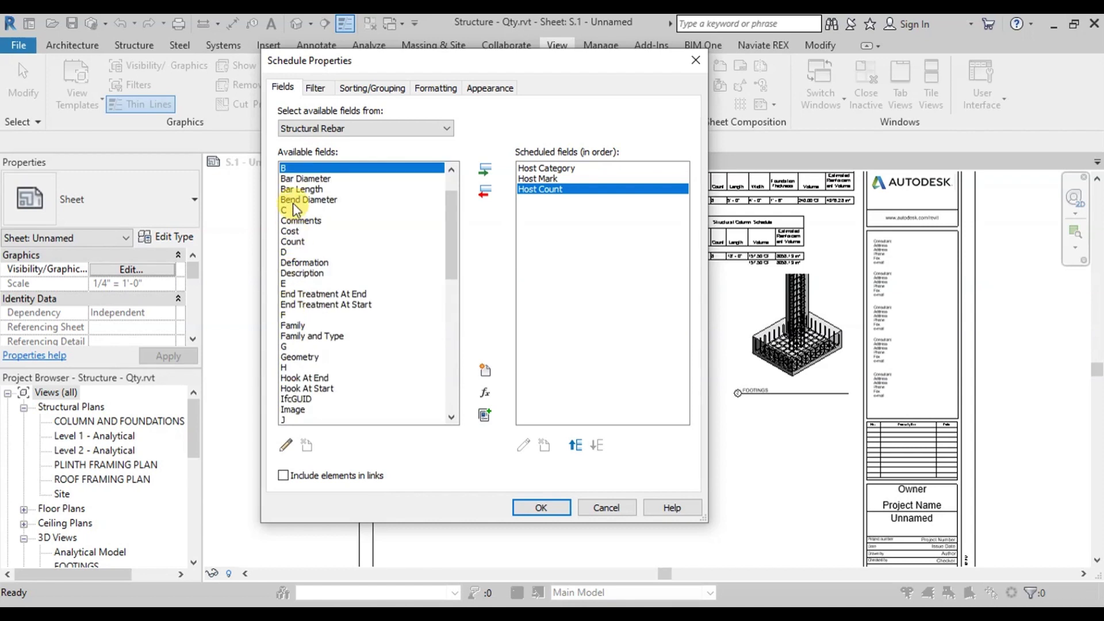
key(g)
key(e)
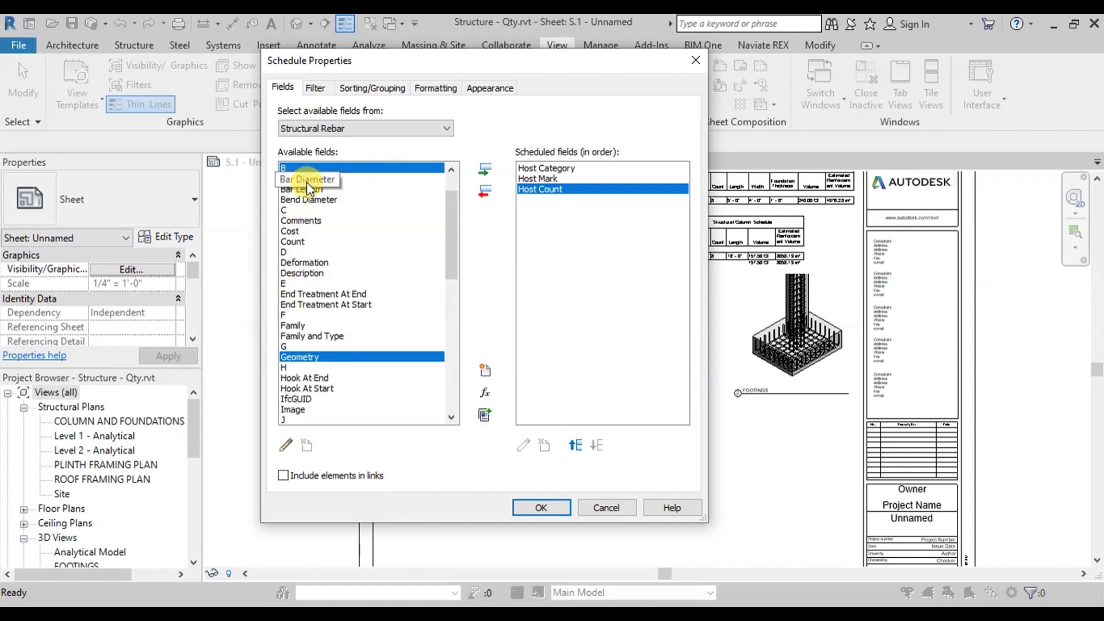
double_click(308, 189)
key(t)
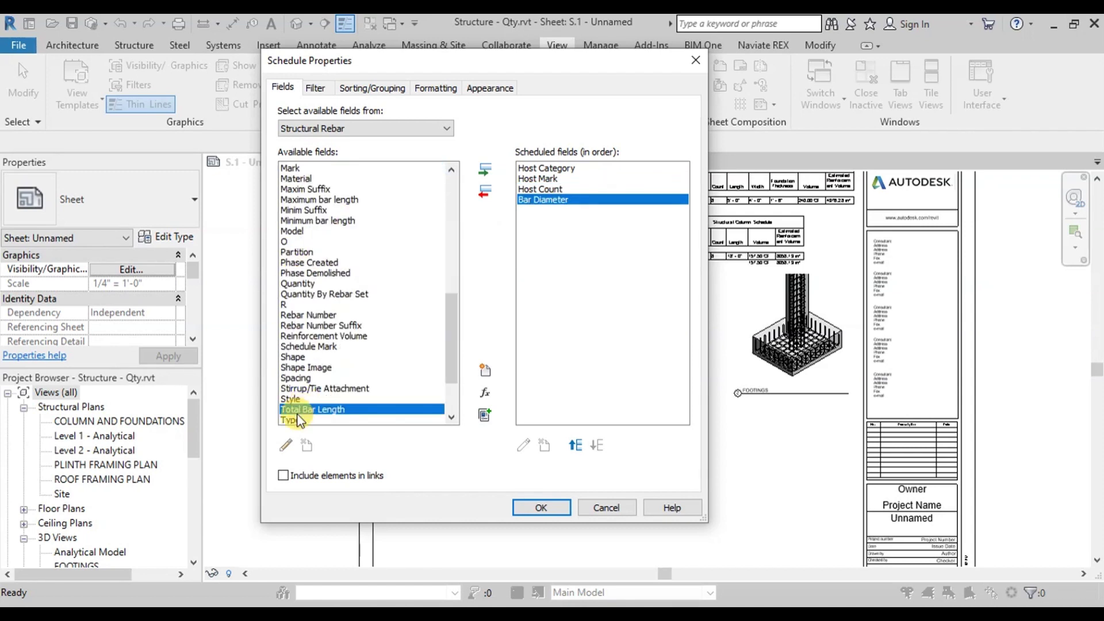
double_click(298, 424)
key(b)
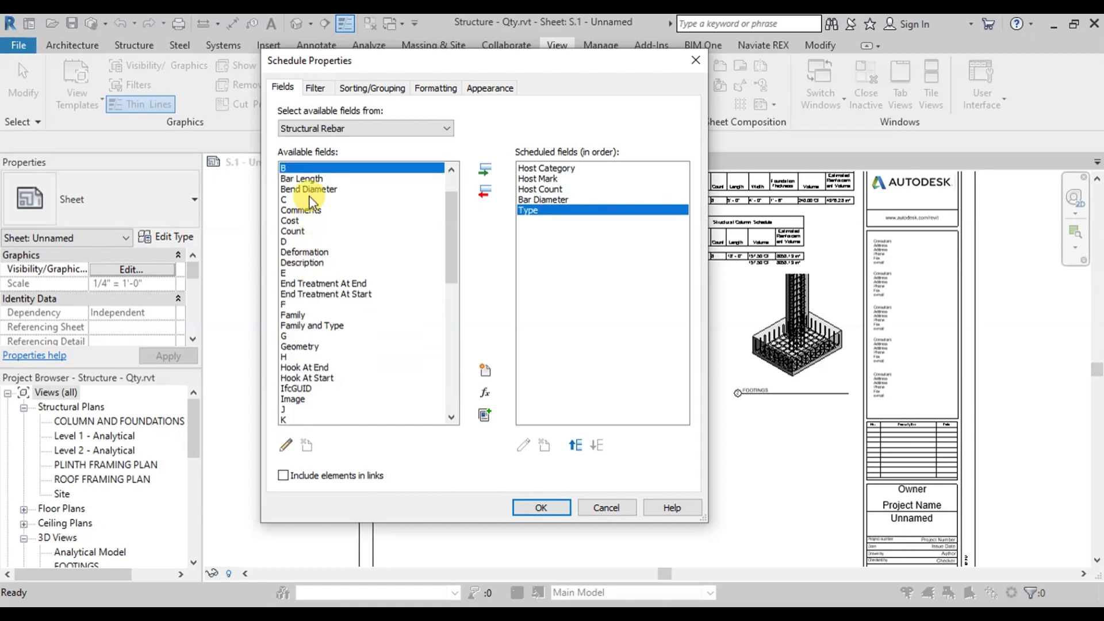
double_click(310, 178)
key(q)
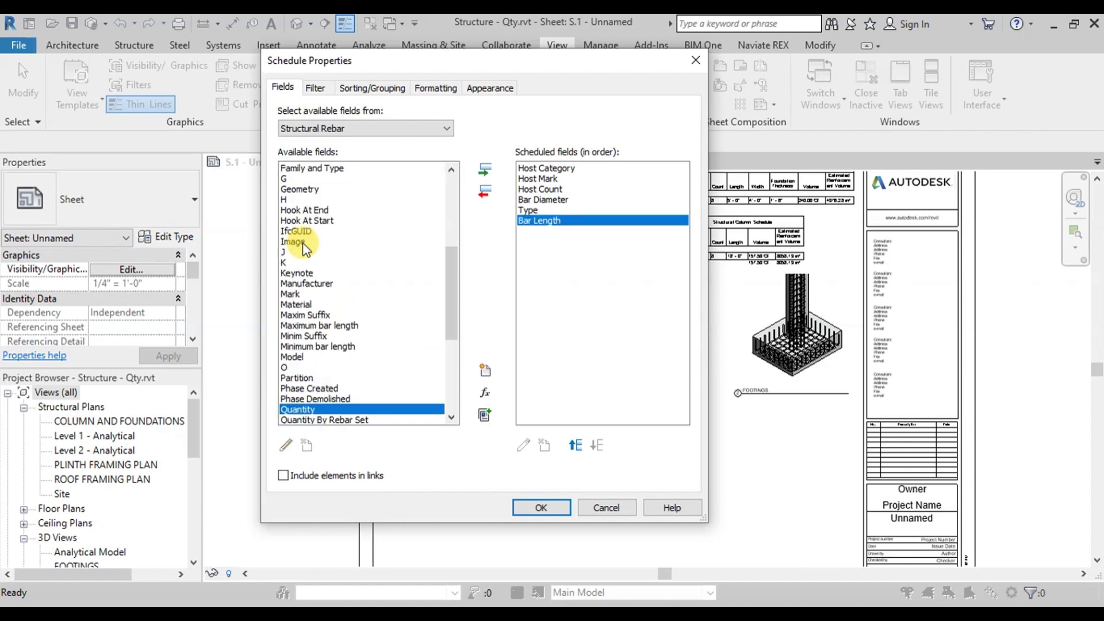
double_click(305, 409)
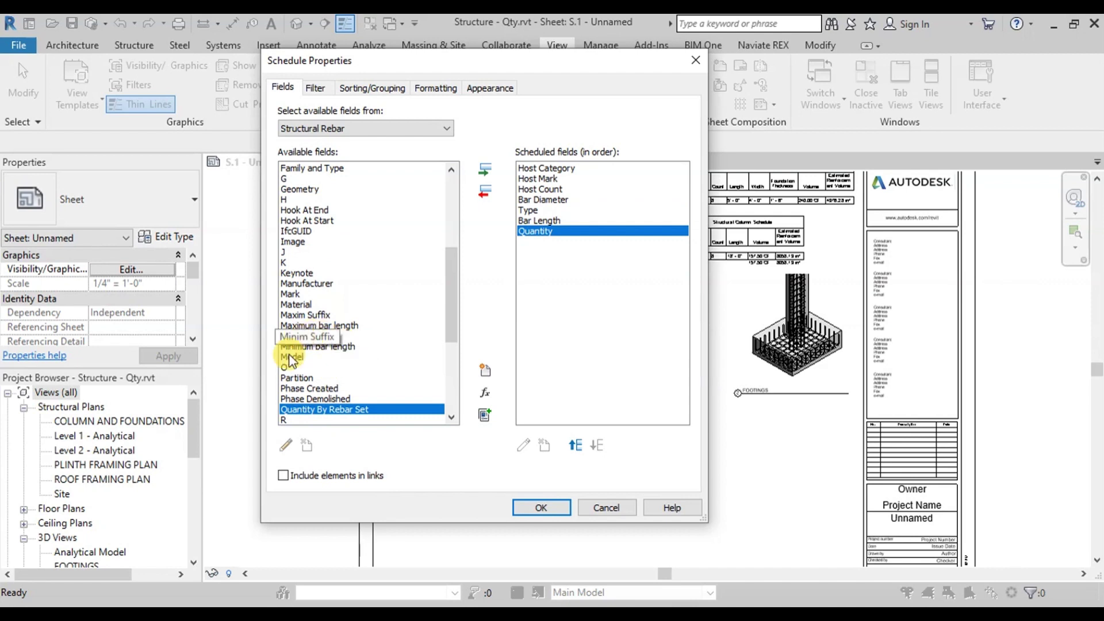
key(t)
double_click(326, 410)
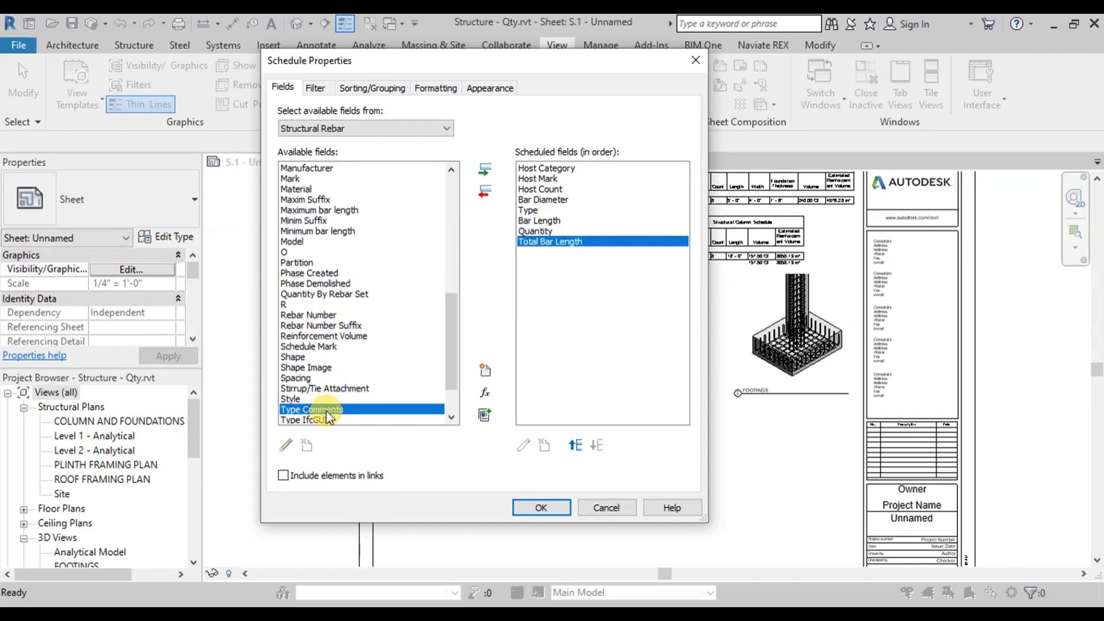
Add the Reinforcement Volume, Shape and Image fields.
click(293, 357)
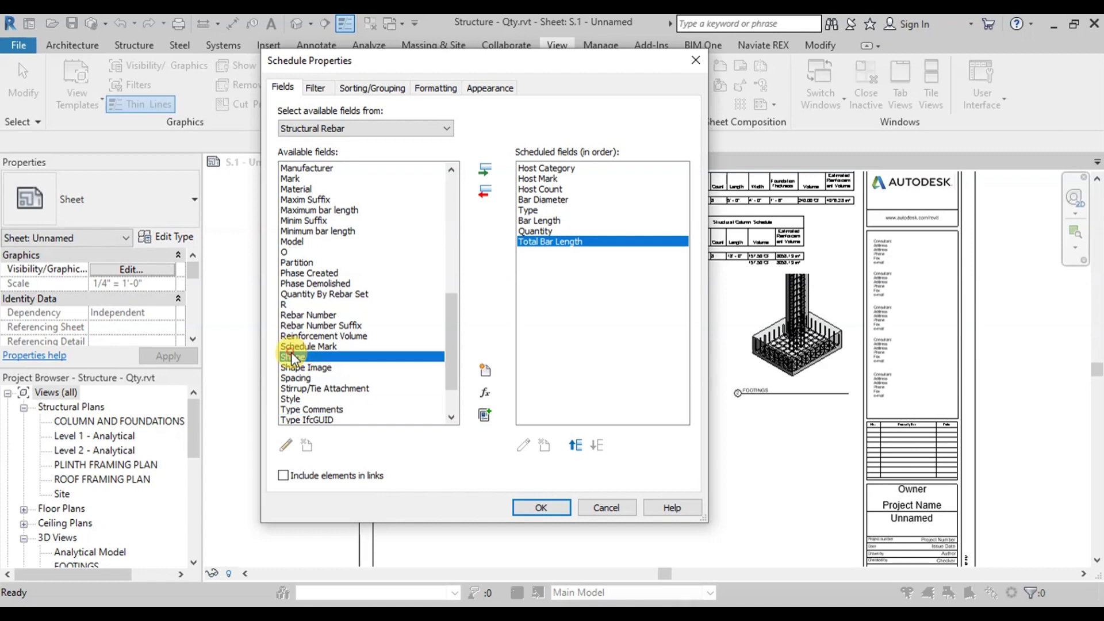
key(r)
key(r)
double_click(316, 336)
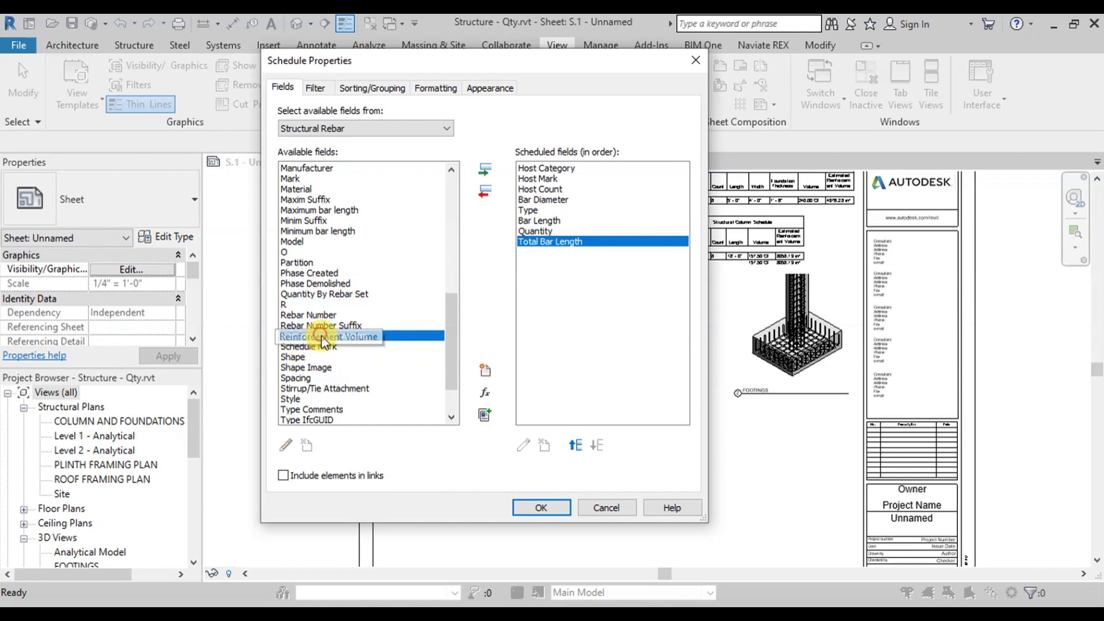
double_click(294, 347)
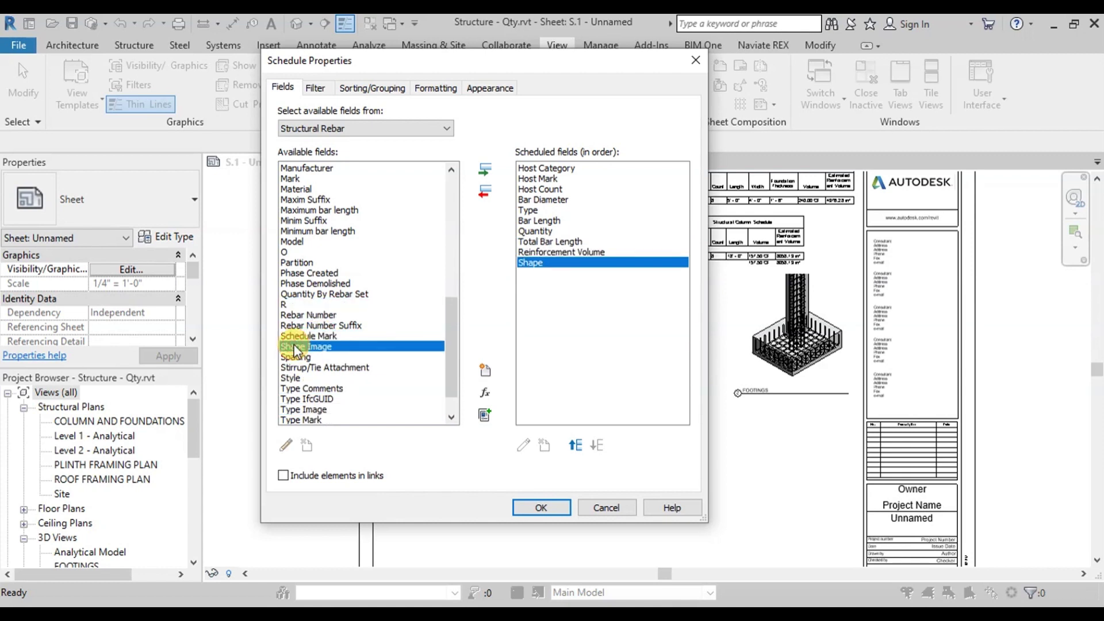
click(295, 326)
key(i)
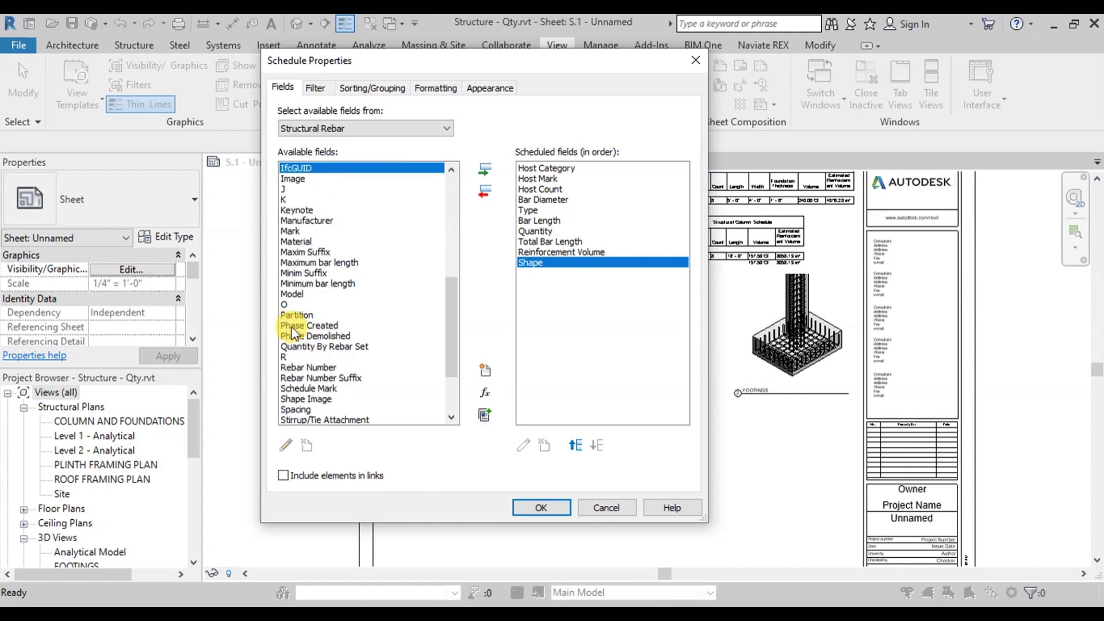
double_click(299, 180)
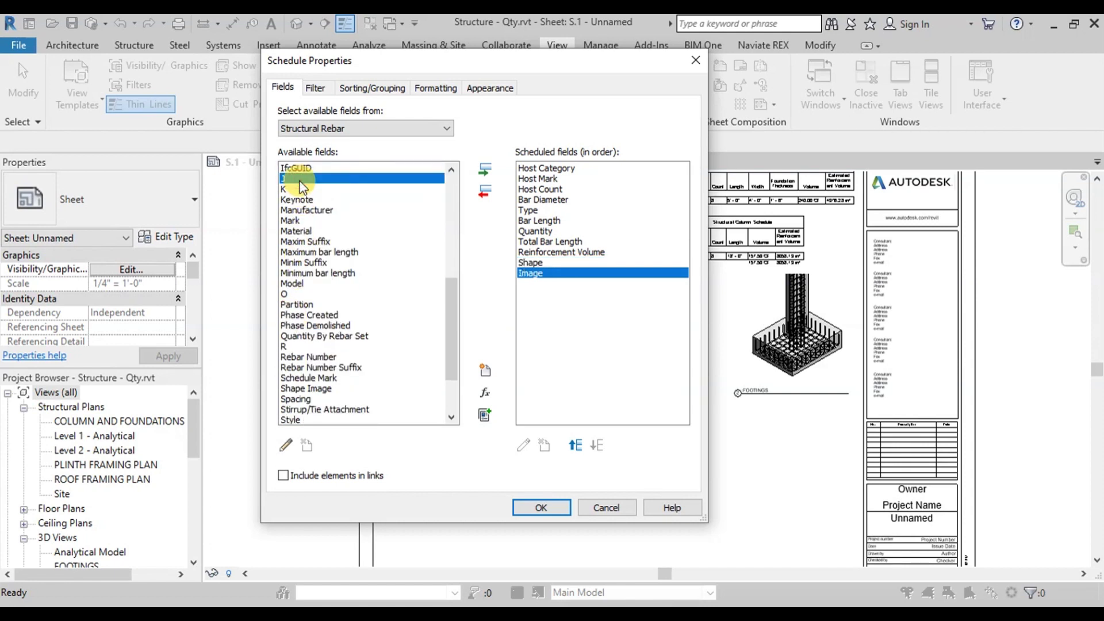
Add the A, B and G dimension fields, with Comments as the last field.
scroll(299, 230, up, 8)
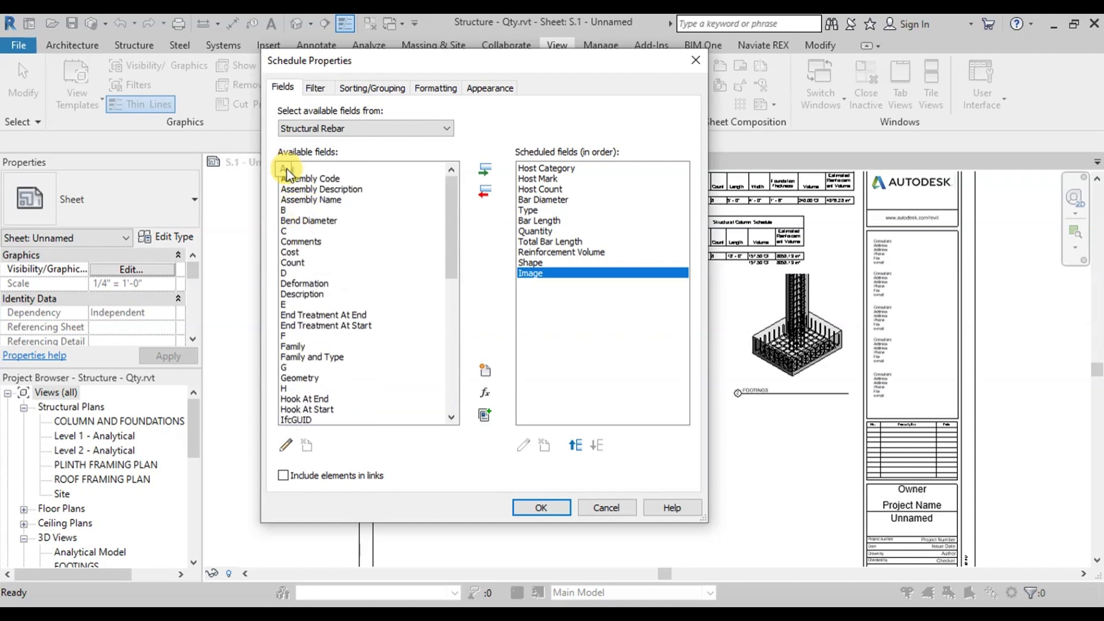
double_click(286, 170)
double_click(285, 200)
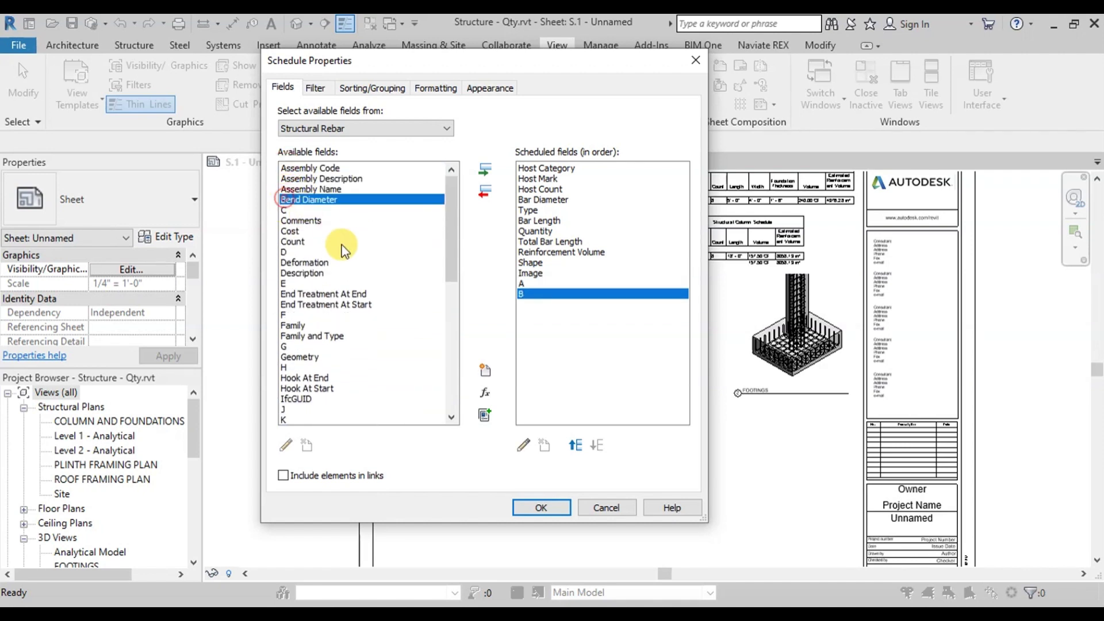
double_click(286, 347)
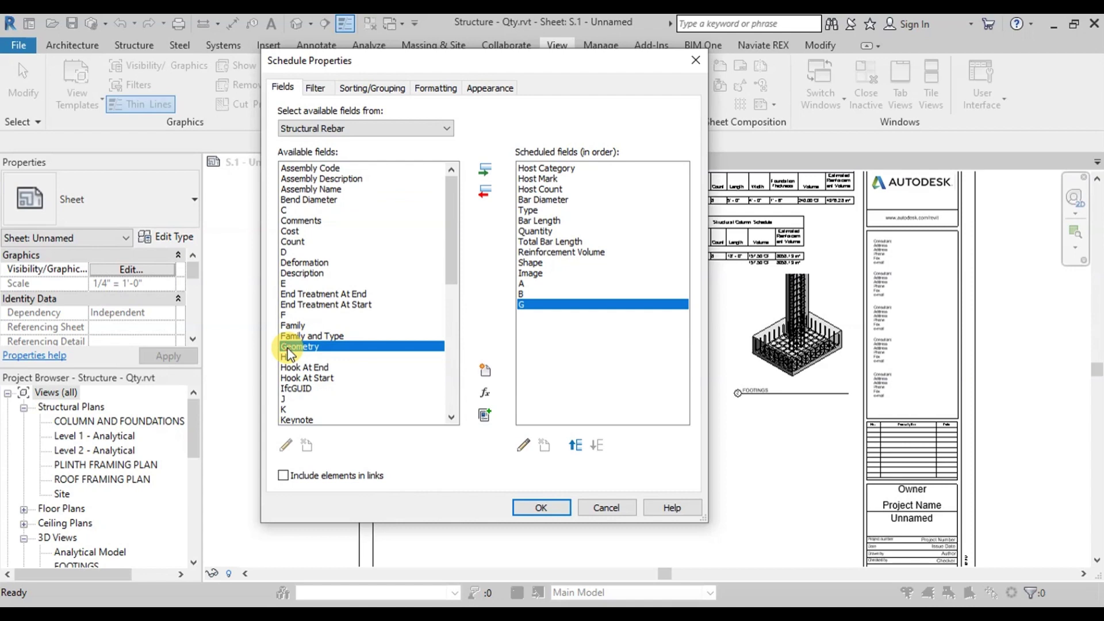
click(298, 222)
double_click(298, 222)
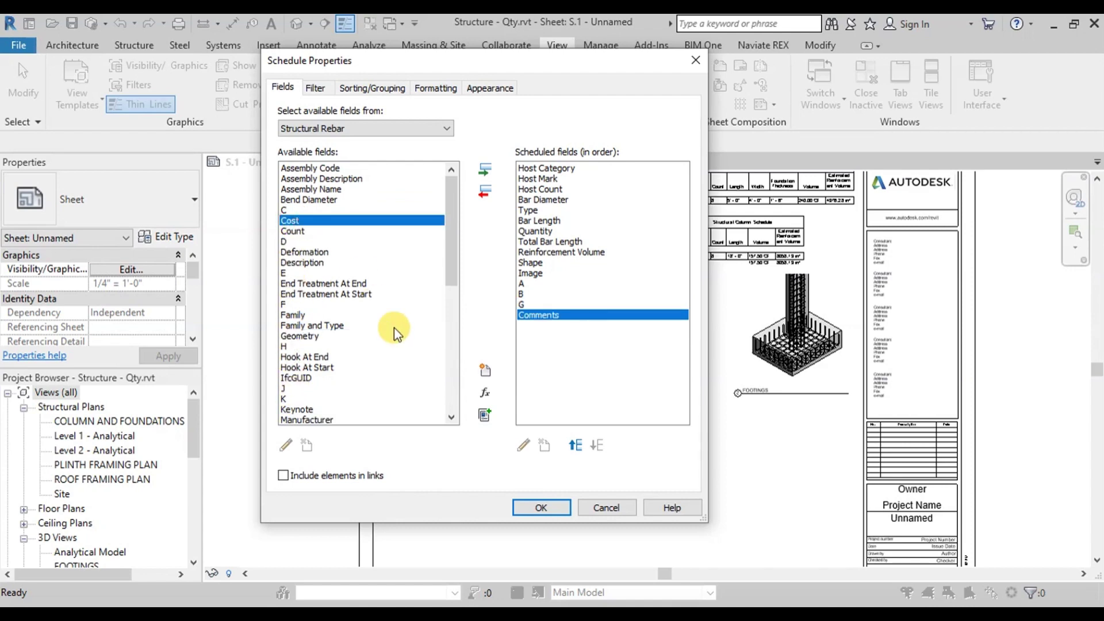
Create the schedule with the chosen fields and drag the Host Category column wider.
click(541, 507)
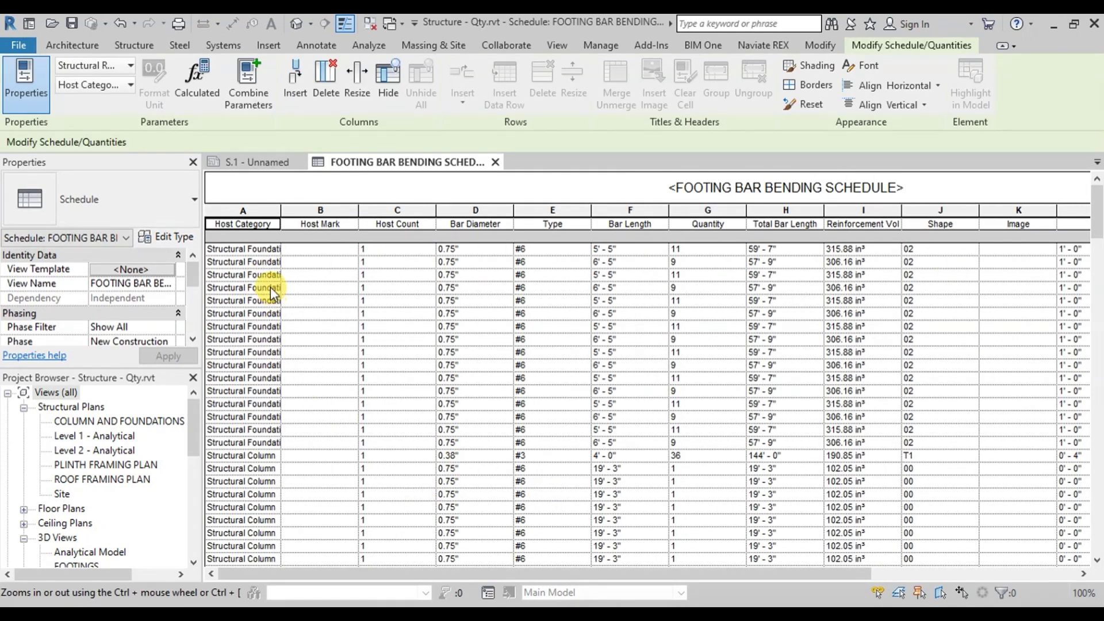
drag(280, 213, 315, 212)
scroll(255, 452, down, 15)
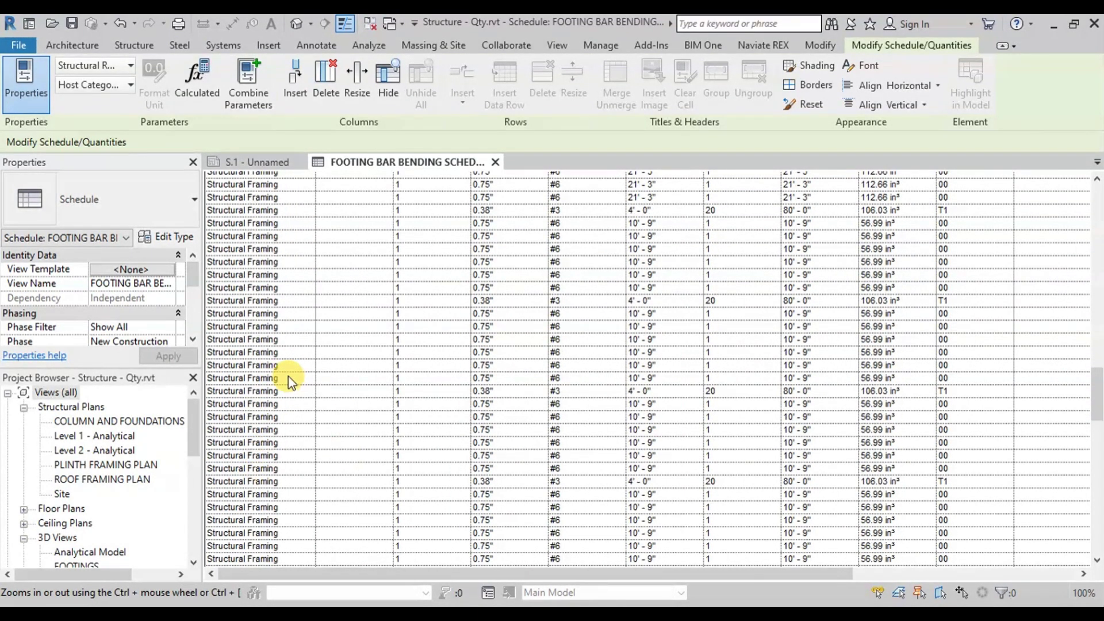
scroll(288, 376, up, 15)
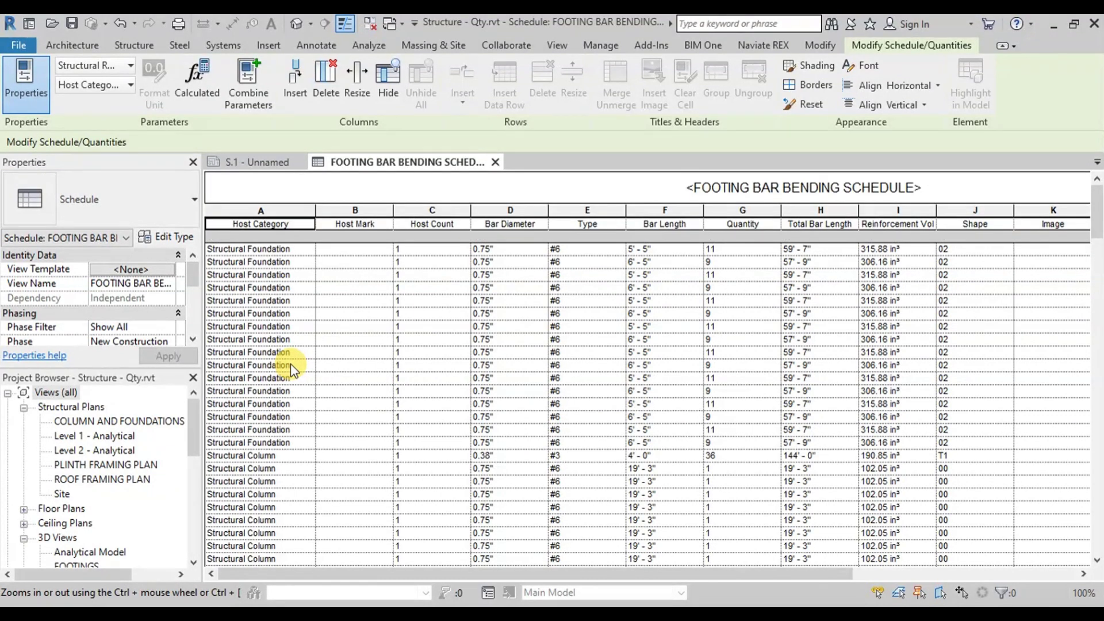
scroll(160, 314, down, 5)
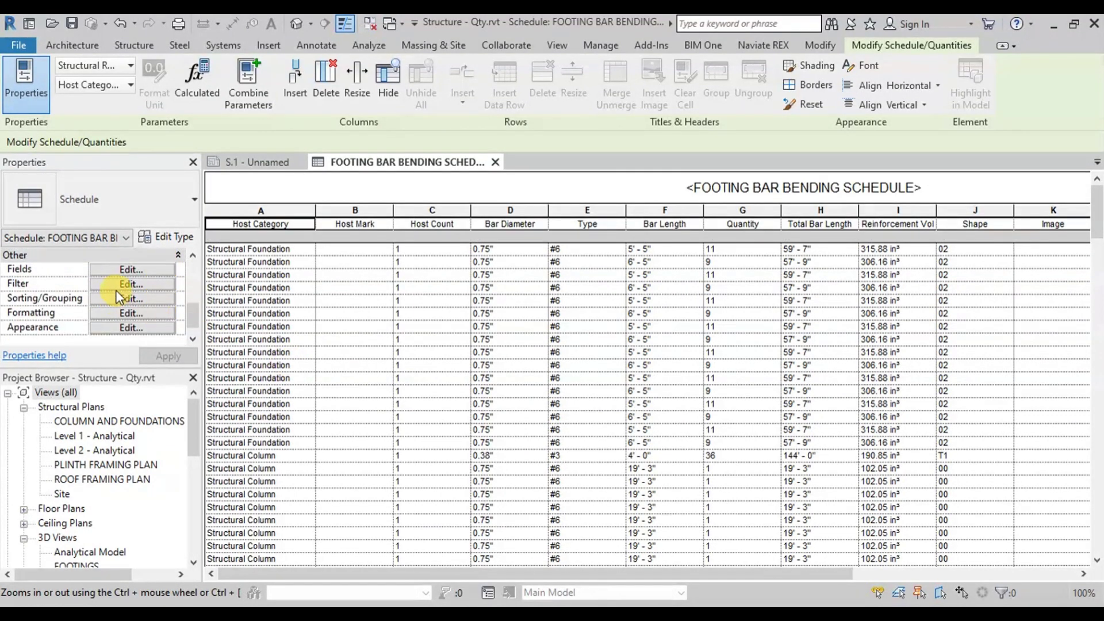
Add a schedule filter: Host Category equals Structural Foundation.
click(118, 286)
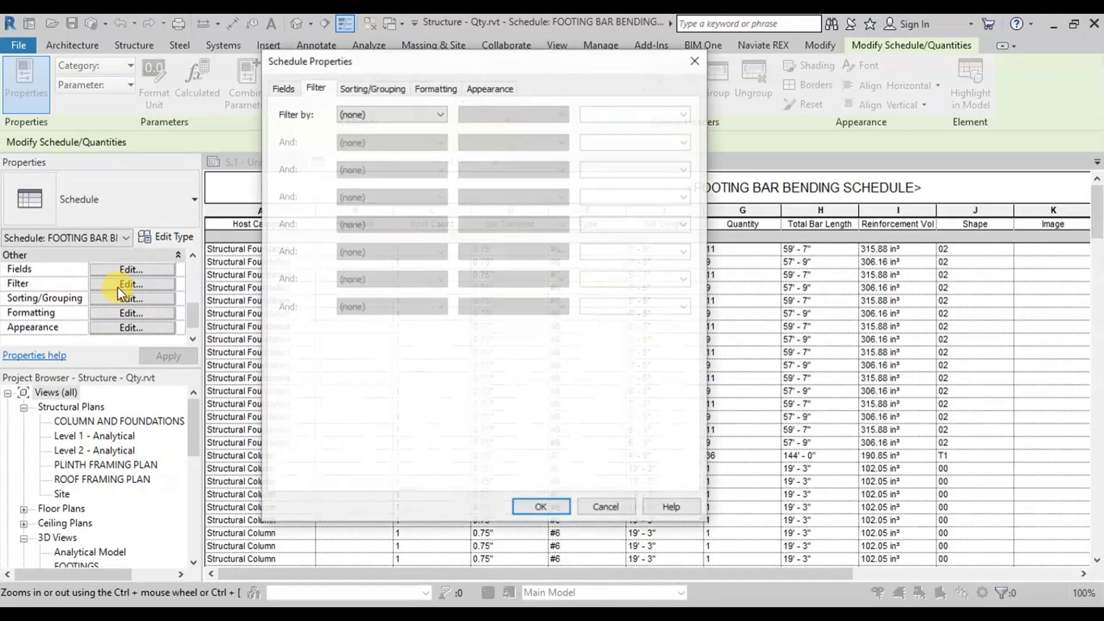
click(390, 118)
click(382, 139)
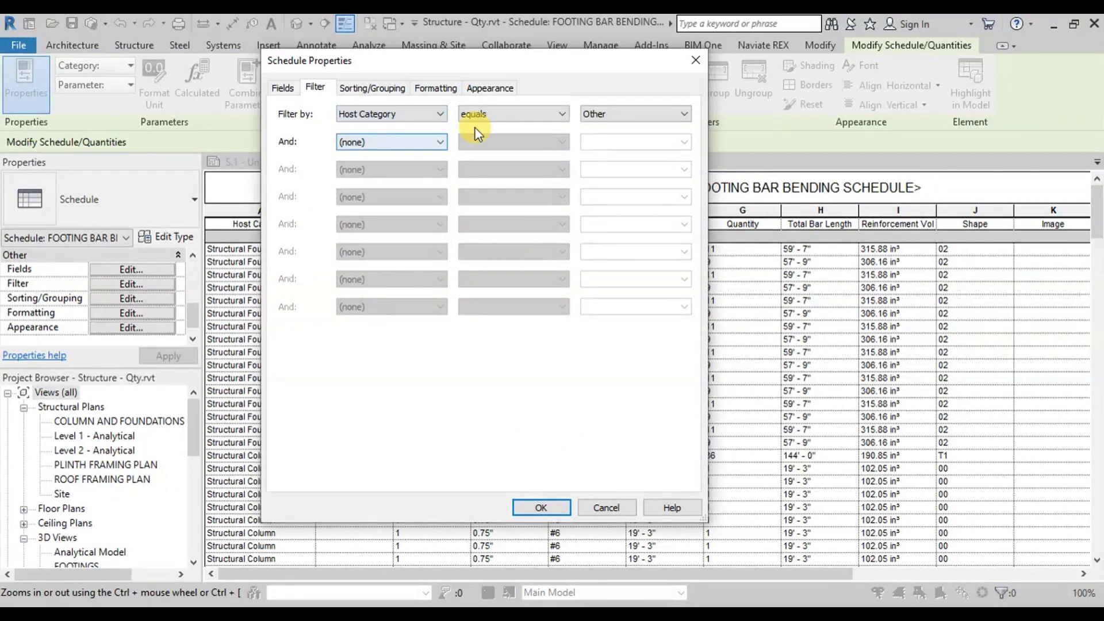
click(609, 114)
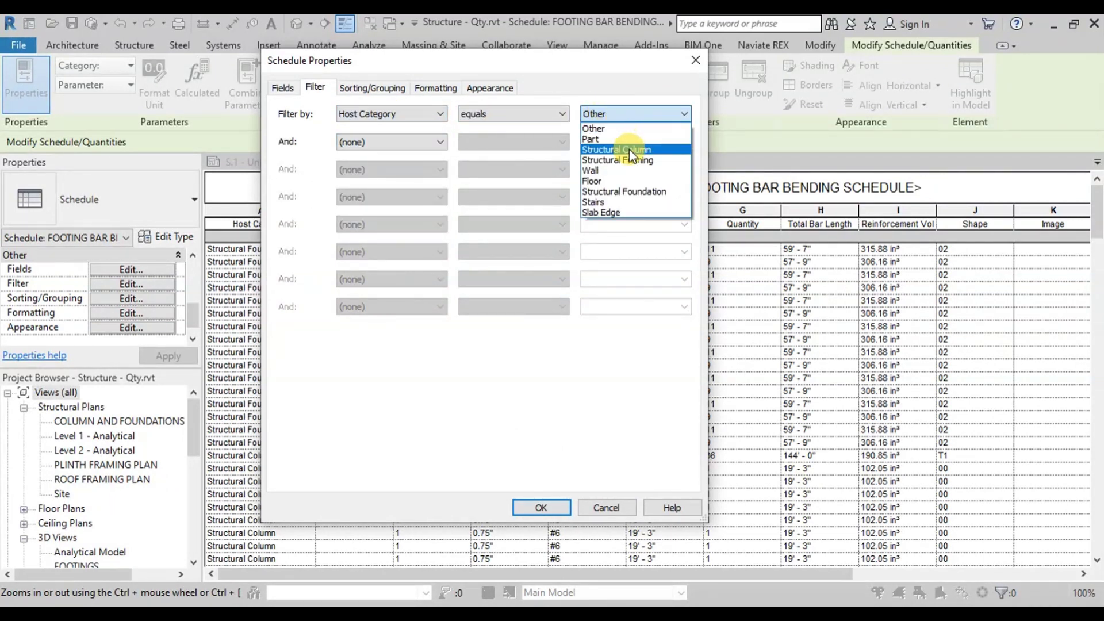
click(627, 190)
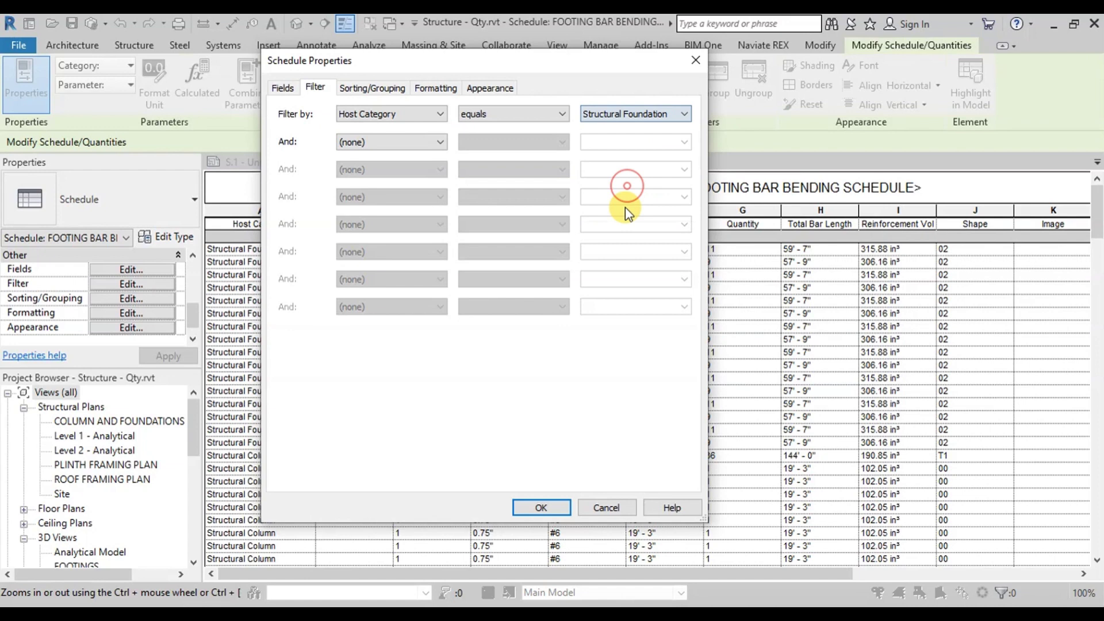
Apply the foundation filter and hide the Host Category column.
click(541, 507)
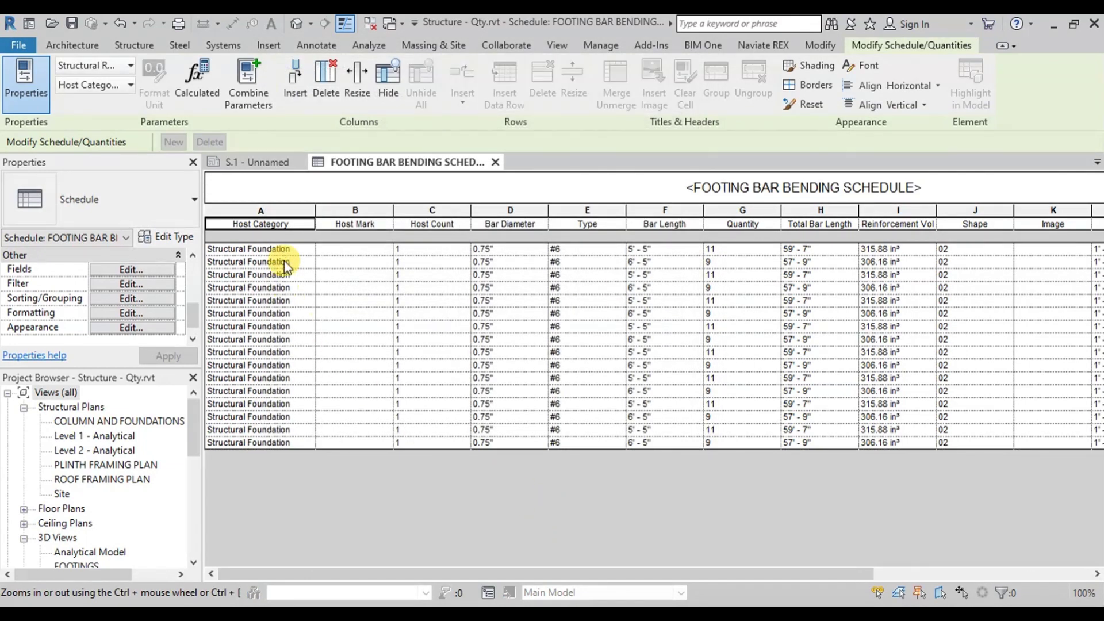
drag(614, 569, 626, 590)
right_click(284, 210)
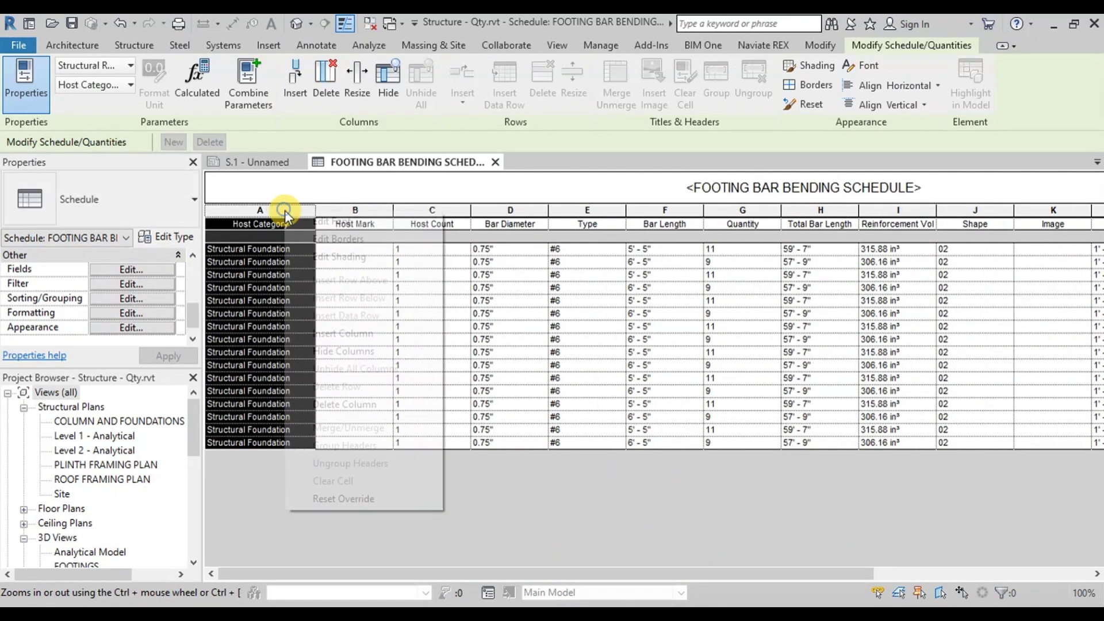
click(343, 351)
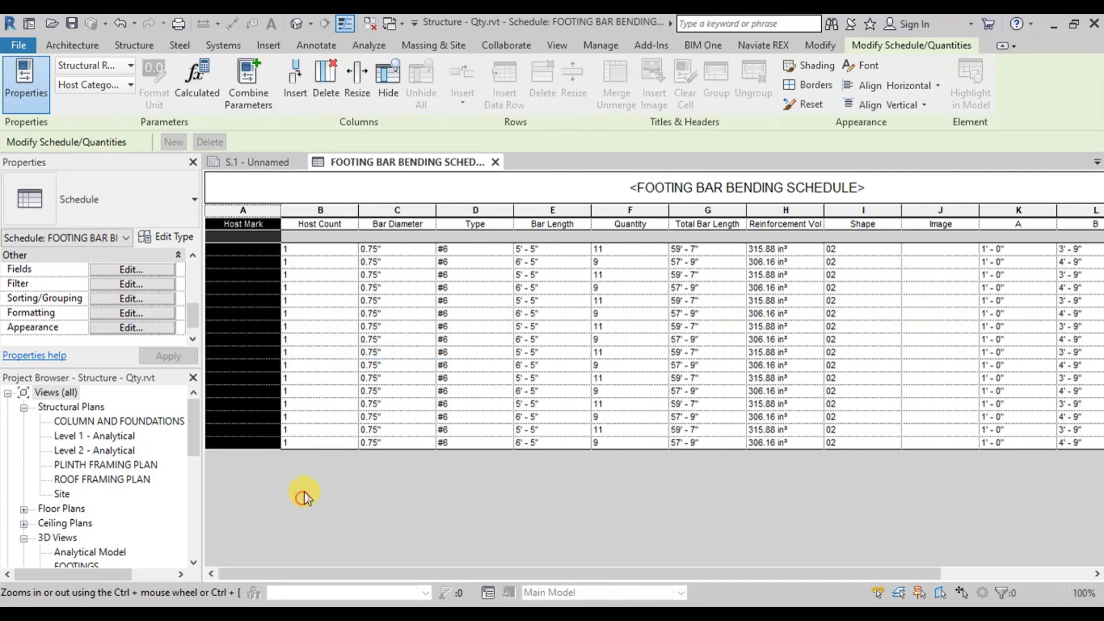
click(275, 275)
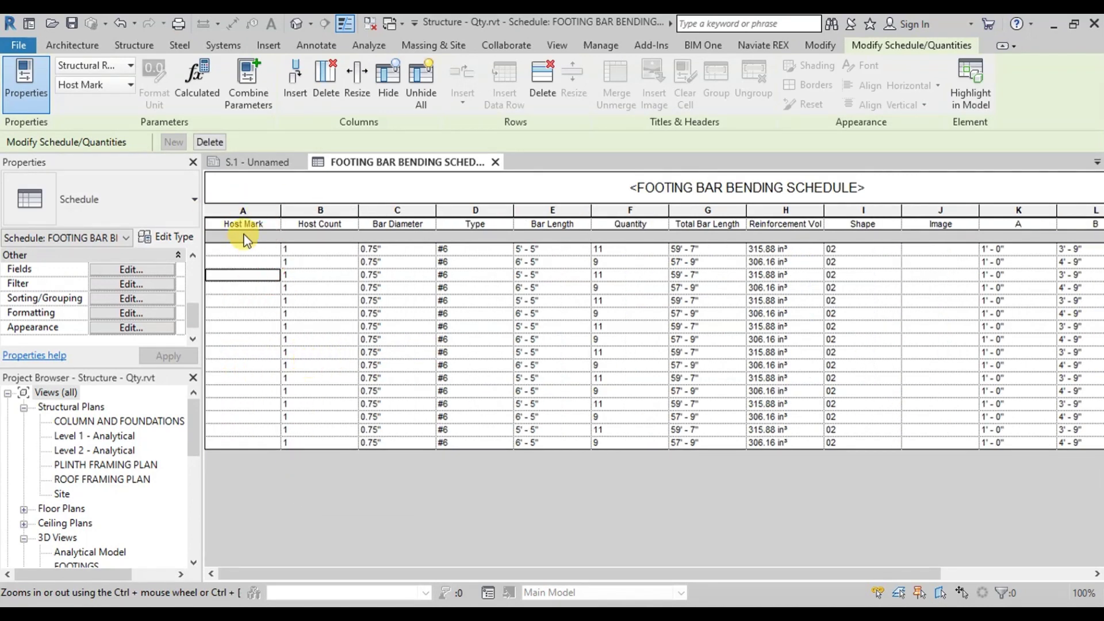
On sheet S.1, select the plan's eight footings, filtering the selection to Structural Foundations.
click(275, 163)
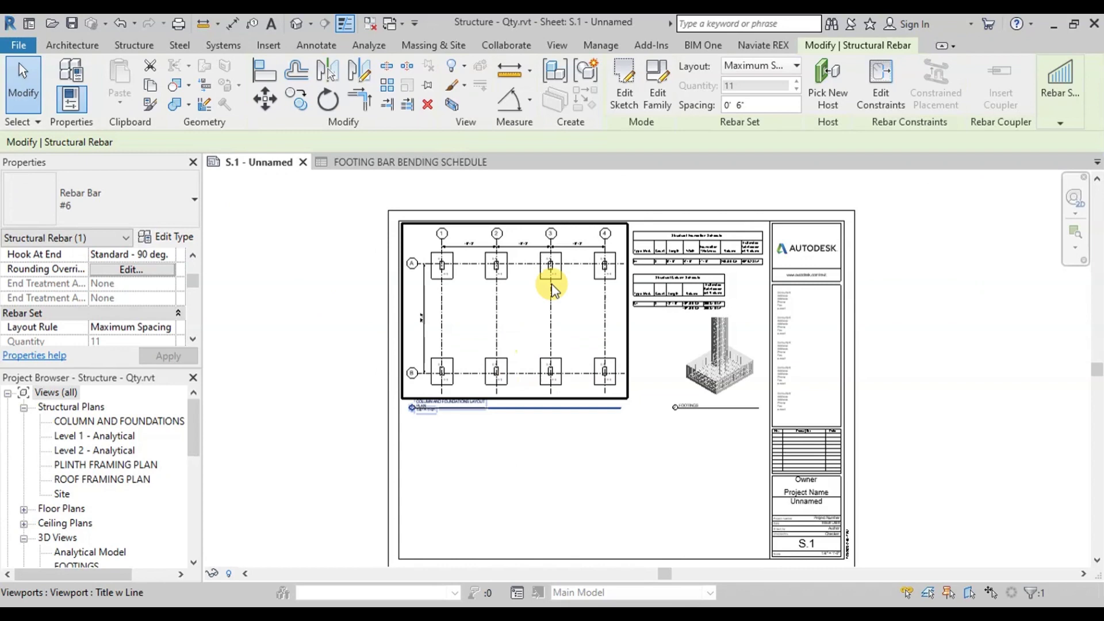
scroll(456, 303, up, 3)
double_click(382, 239)
drag(357, 224, 661, 451)
click(651, 83)
click(331, 225)
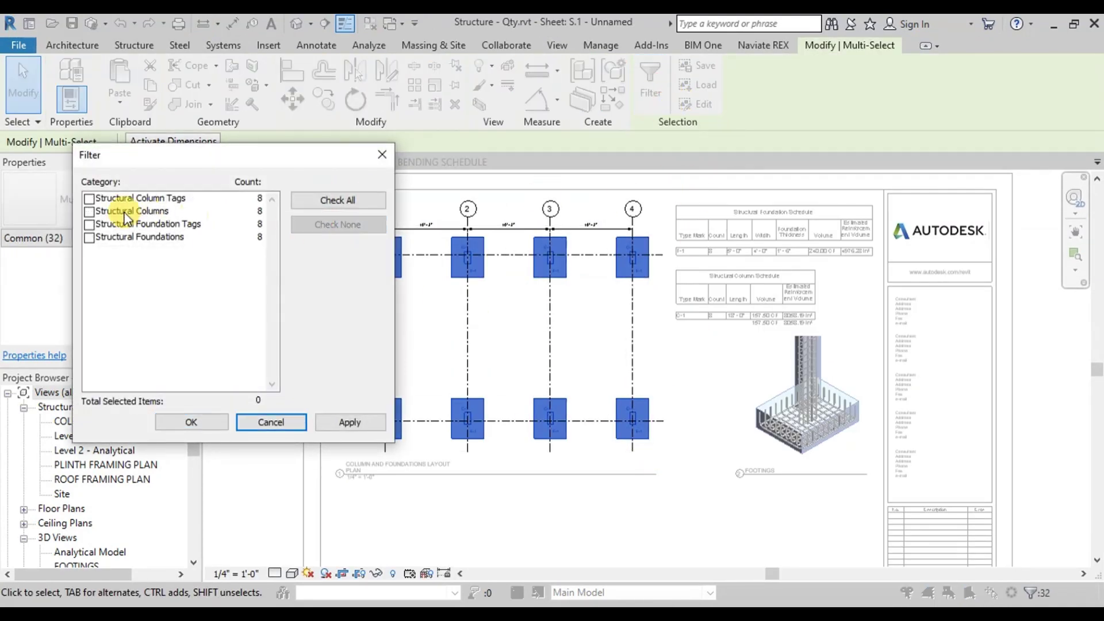
click(89, 237)
click(194, 419)
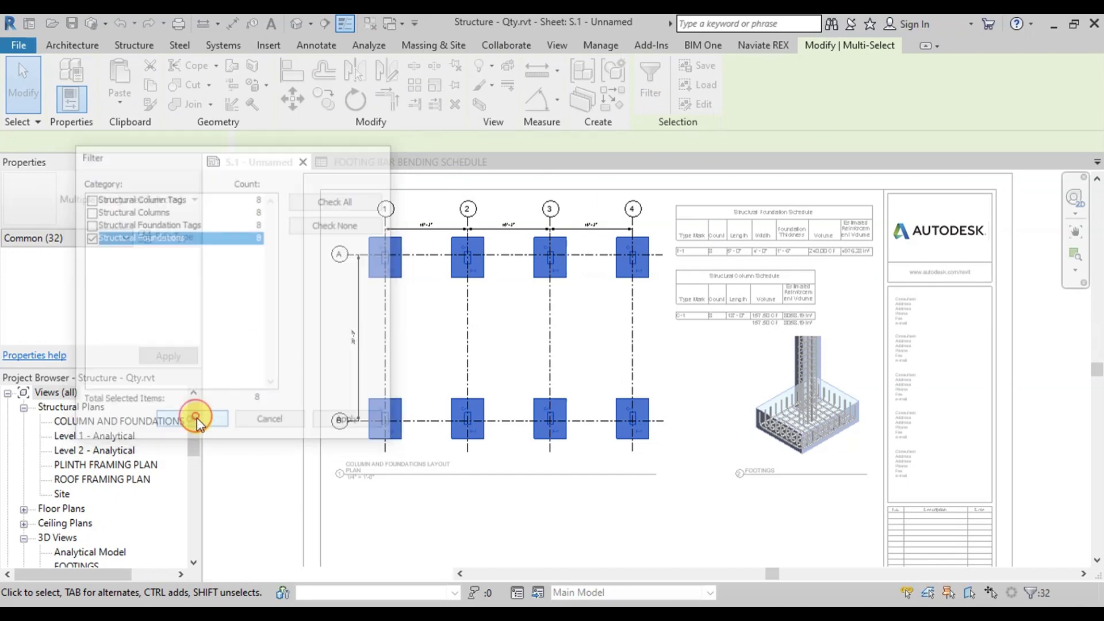
Set the Mark of the selected footings to F-1 and apply.
scroll(116, 301, down, 5)
scroll(119, 300, down, 3)
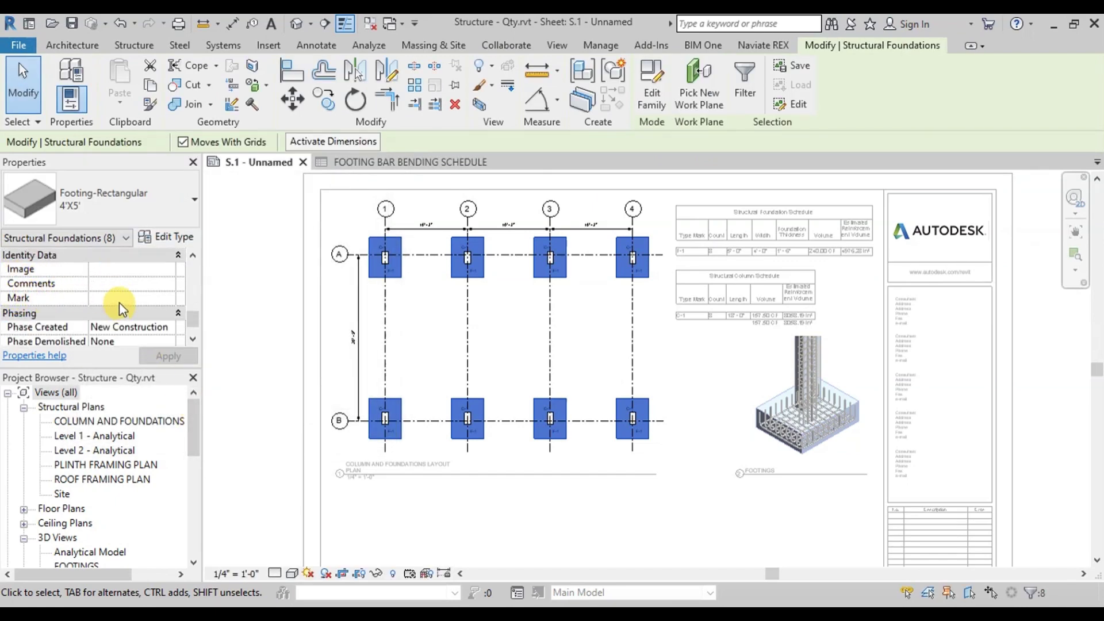
click(119, 299)
text(F-1)
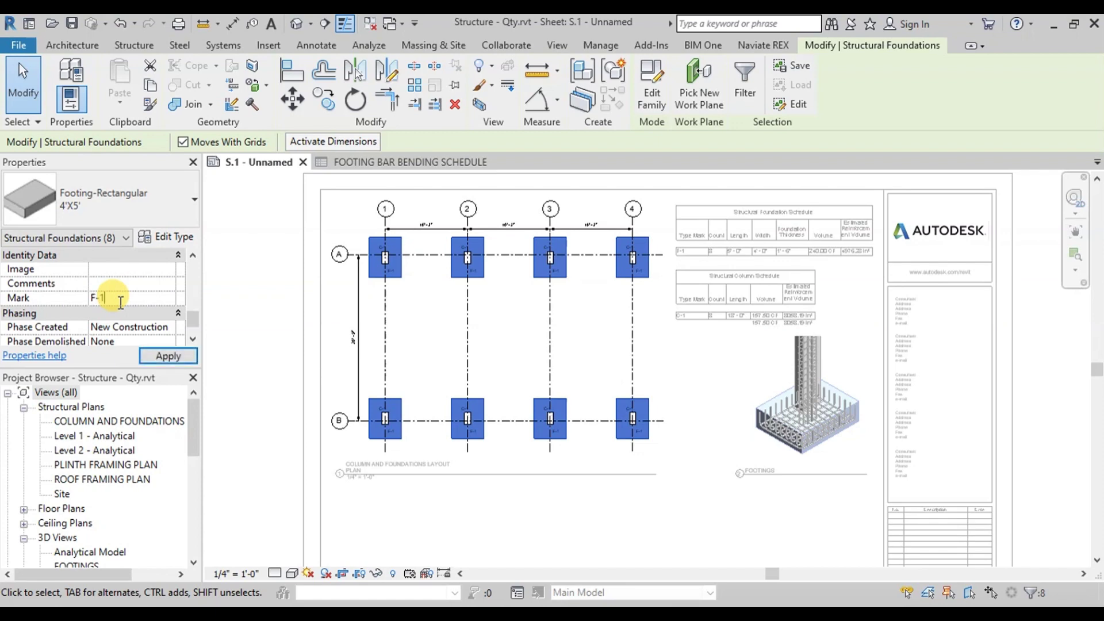
click(155, 356)
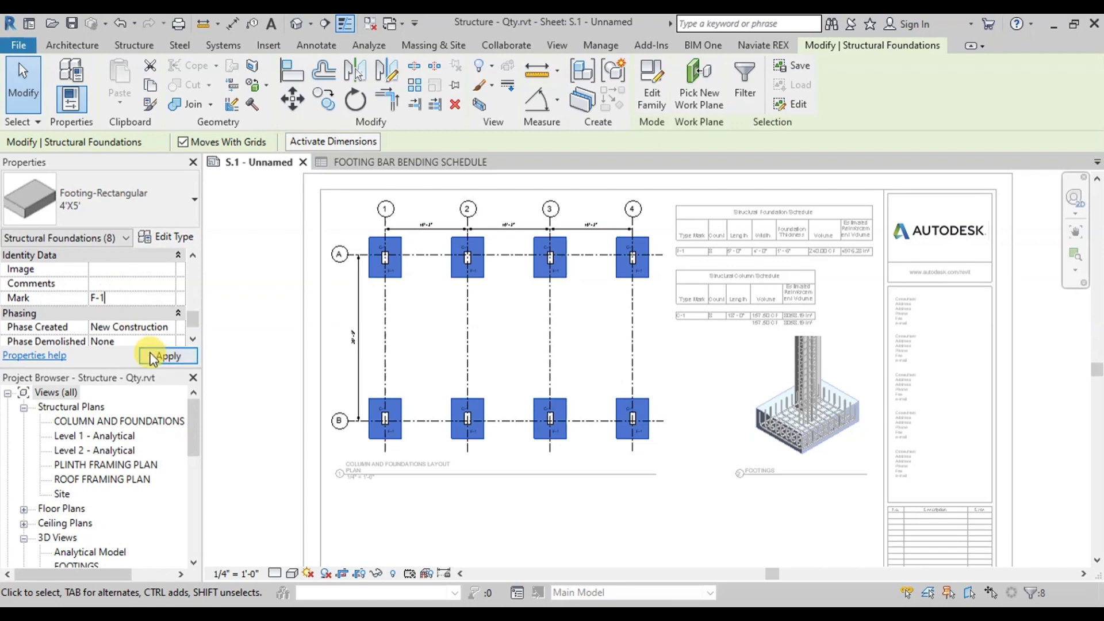
Sort the footing schedule by Bar Length, grouping identical bars into two rows.
click(397, 162)
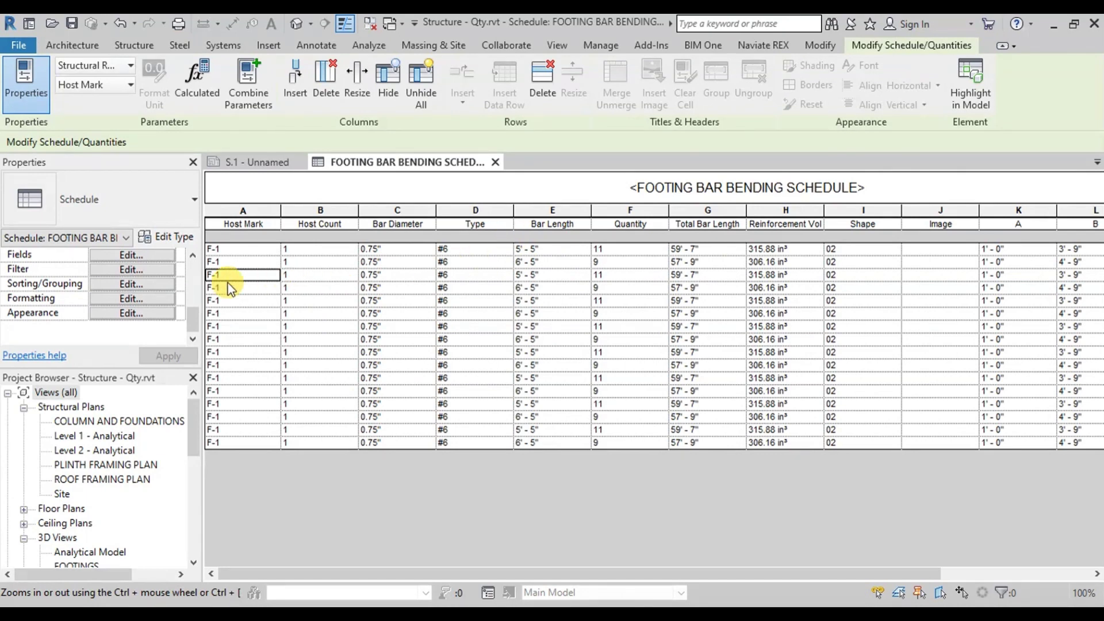
click(159, 284)
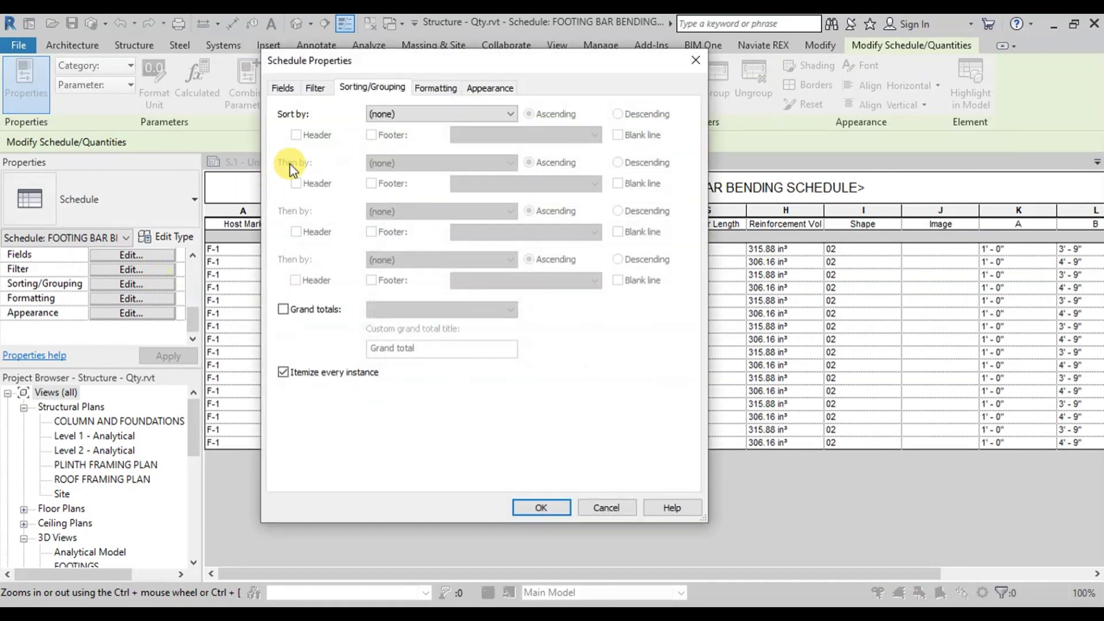
click(405, 113)
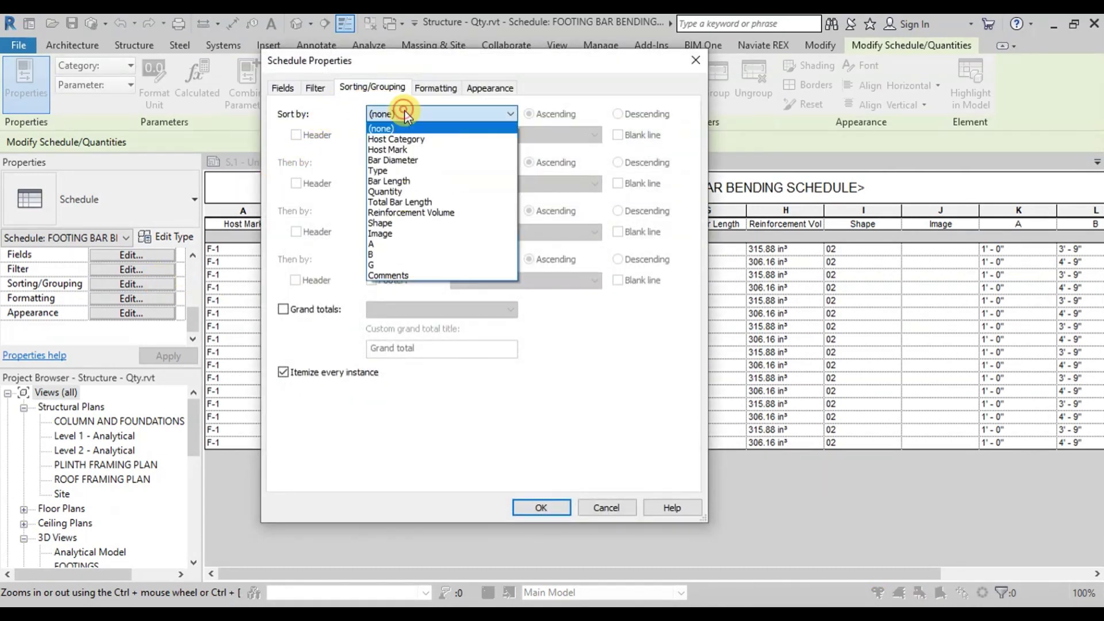
click(402, 181)
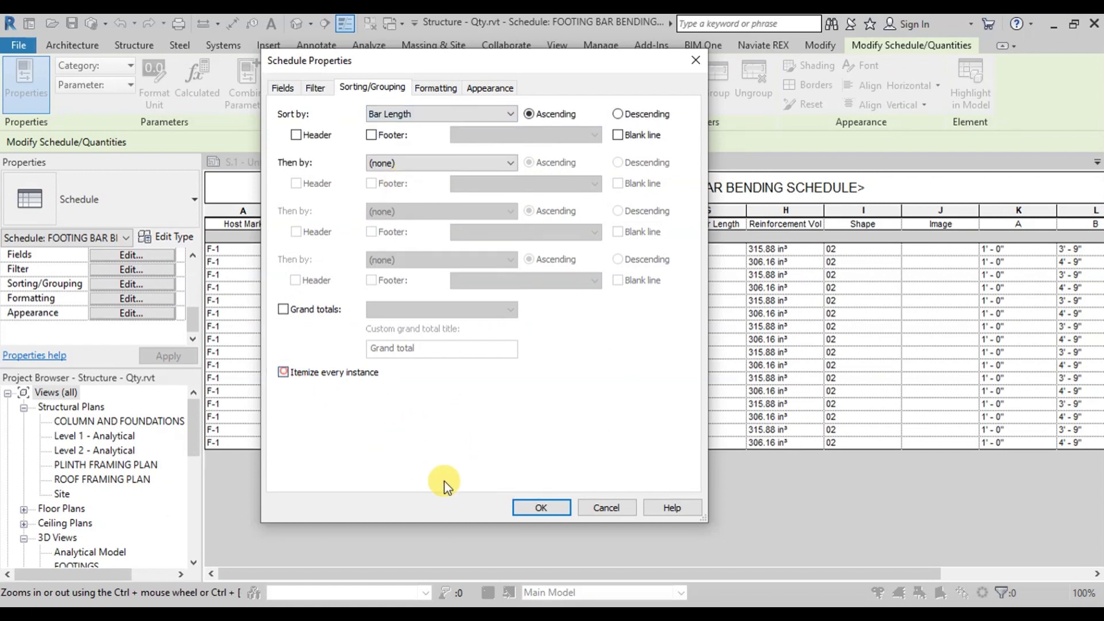
click(520, 502)
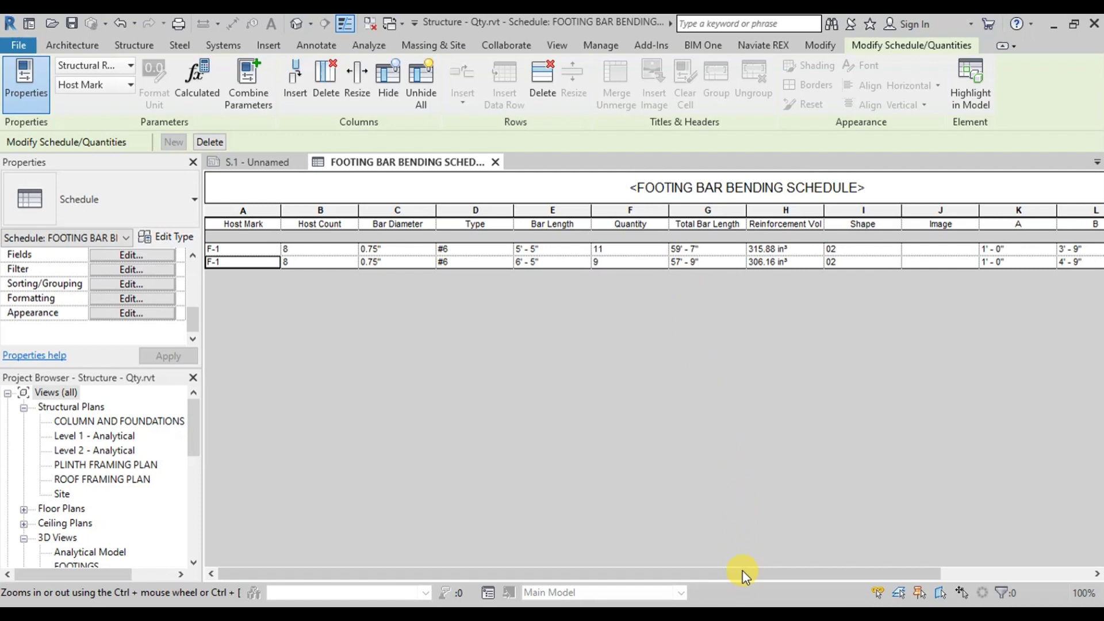
drag(743, 572, 942, 575)
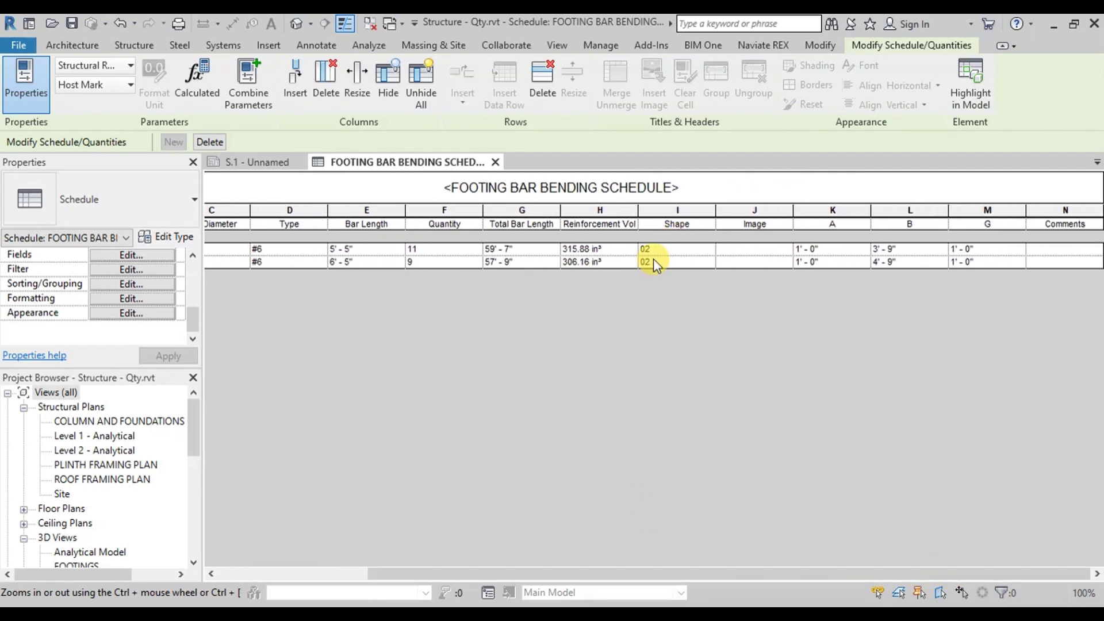
Import 02.JPG from the shapes folder and assign it to the first row's Image cell.
click(784, 249)
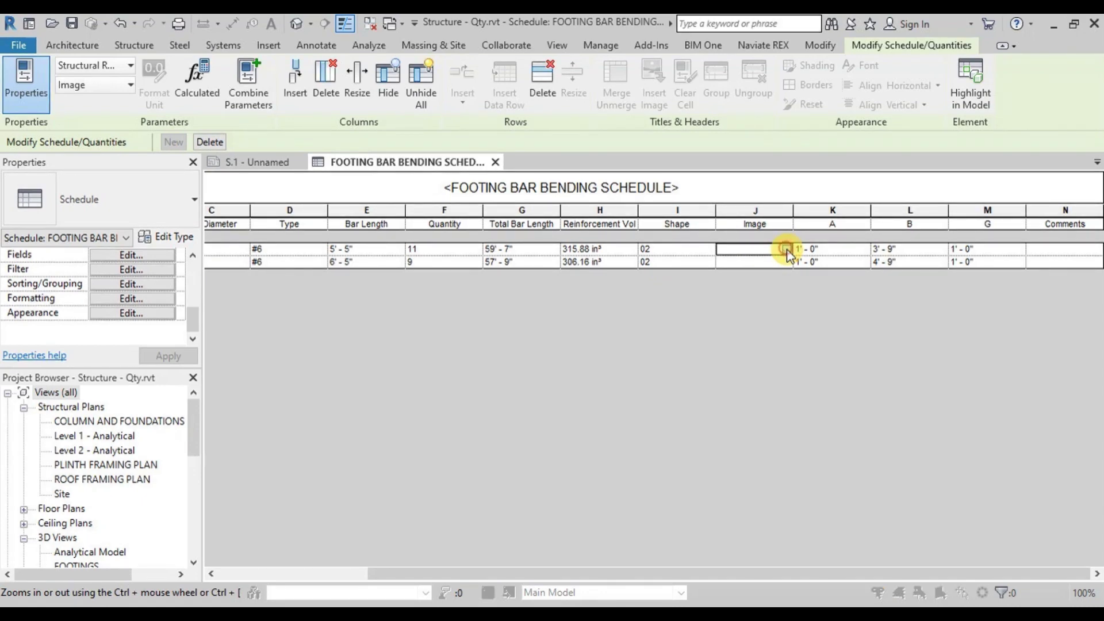
click(786, 249)
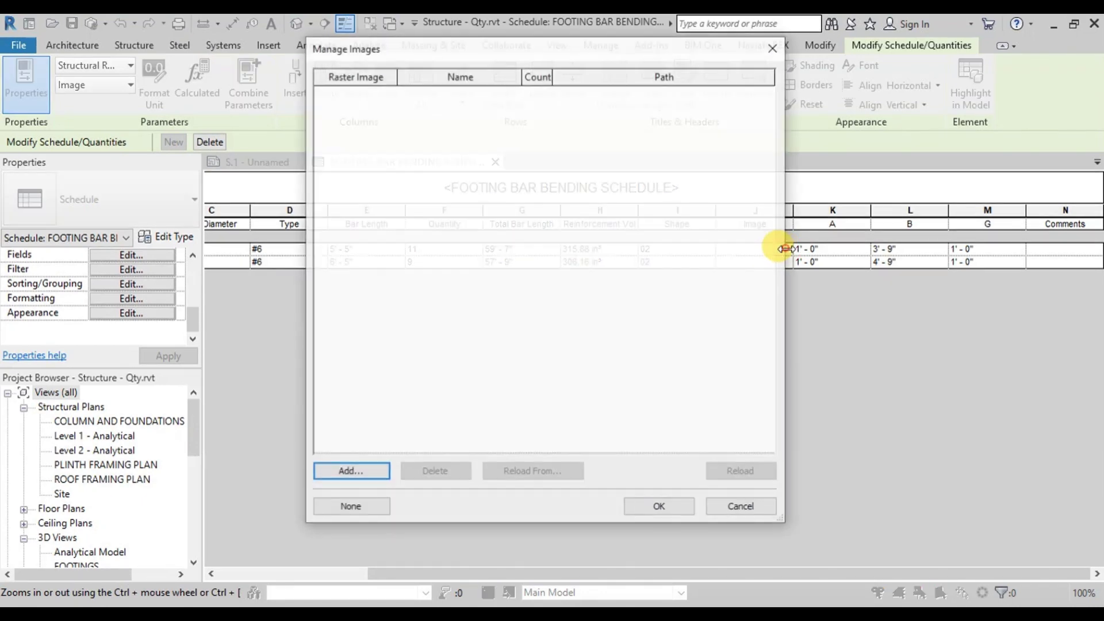
click(368, 471)
double_click(327, 116)
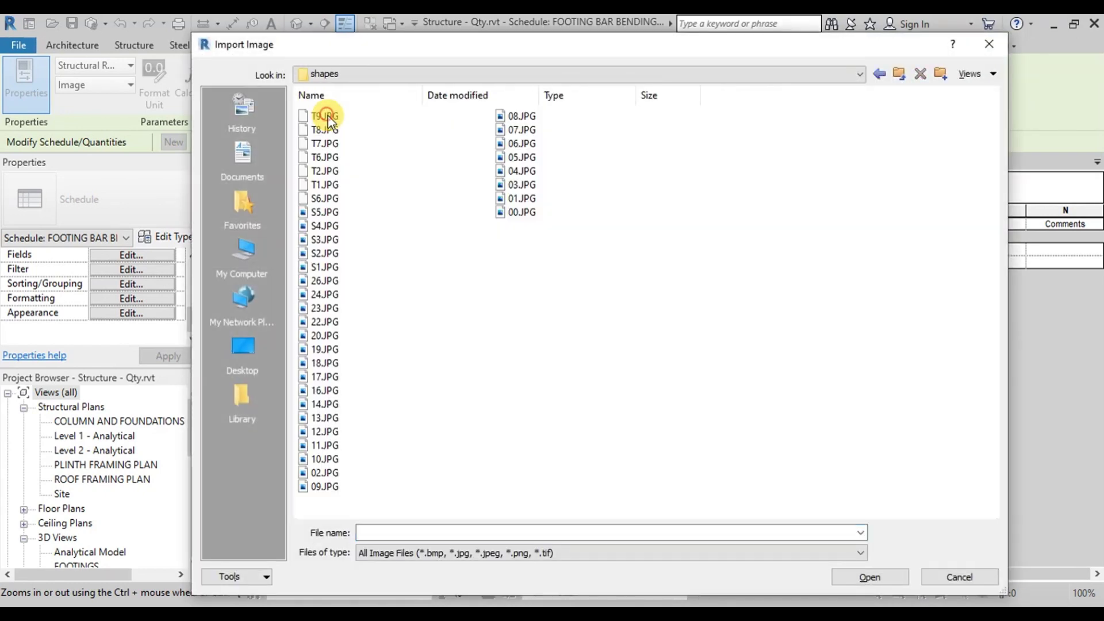
key(End)
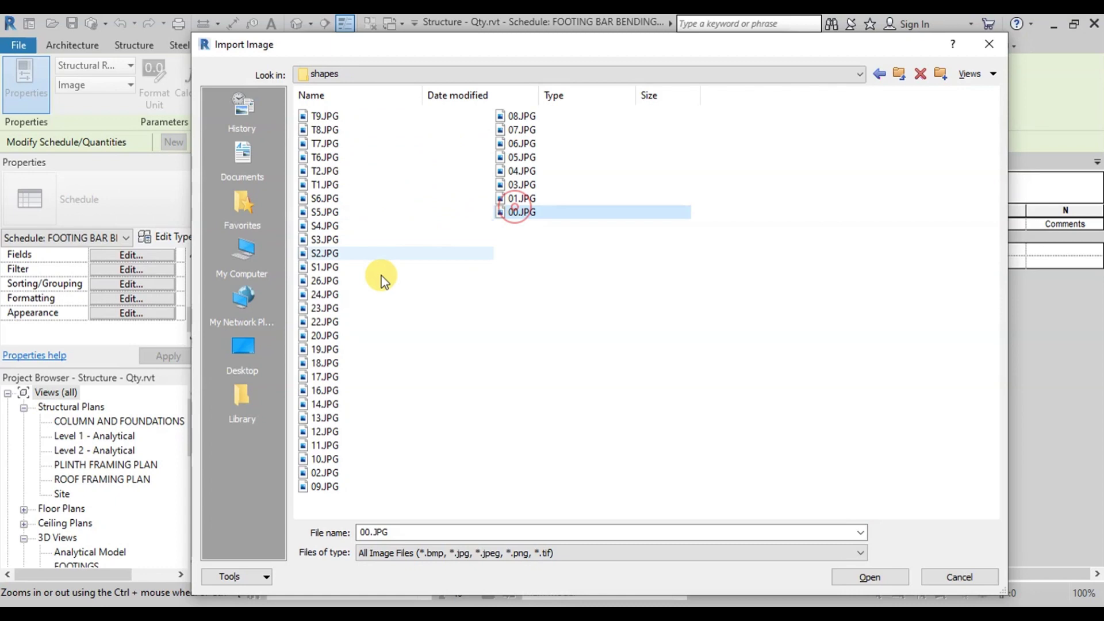
click(329, 473)
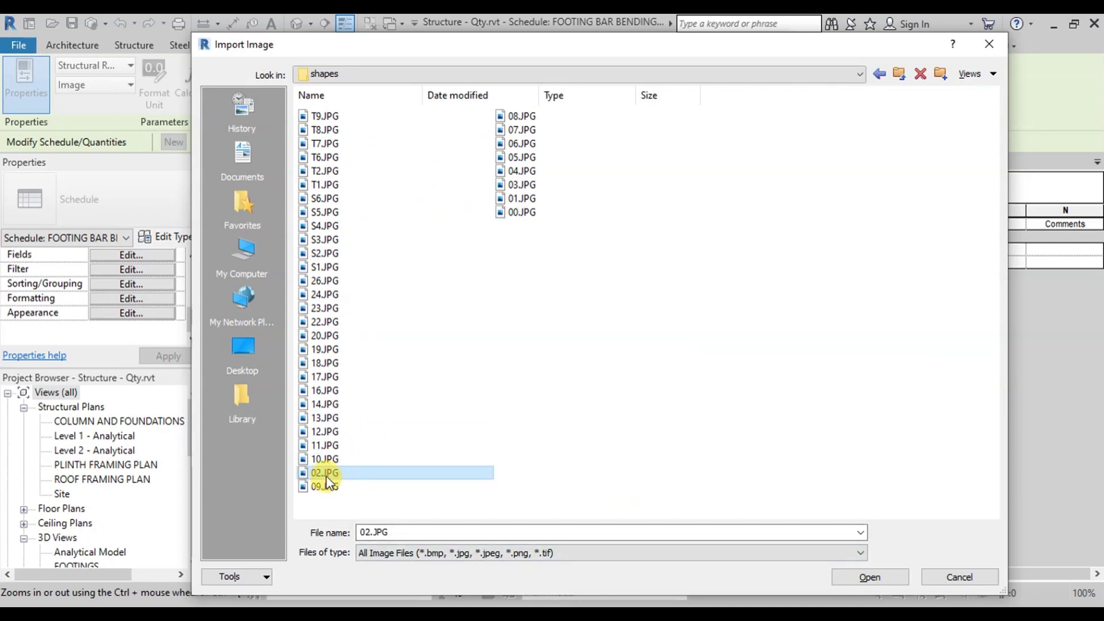
click(865, 580)
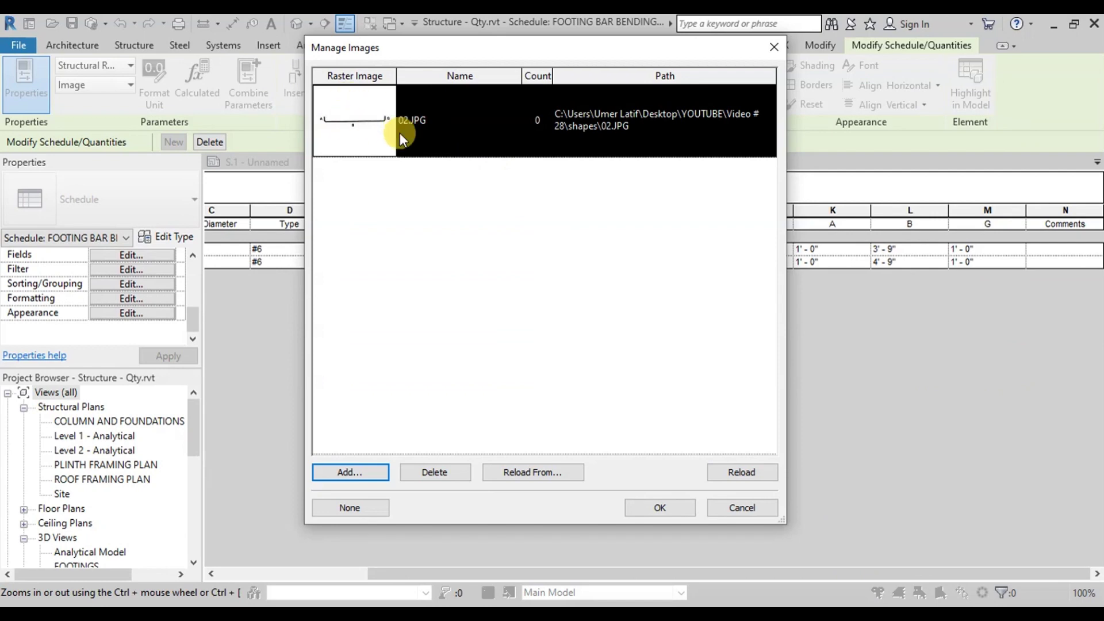
click(643, 504)
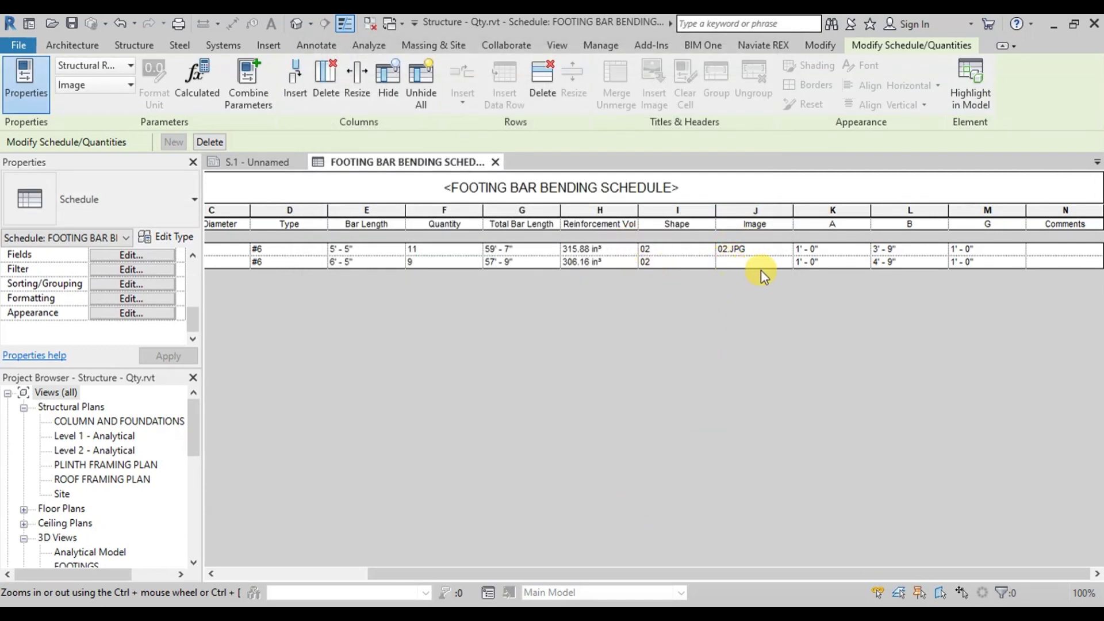
Assign the loaded 02.JPG image to the second row's Image cell.
click(784, 263)
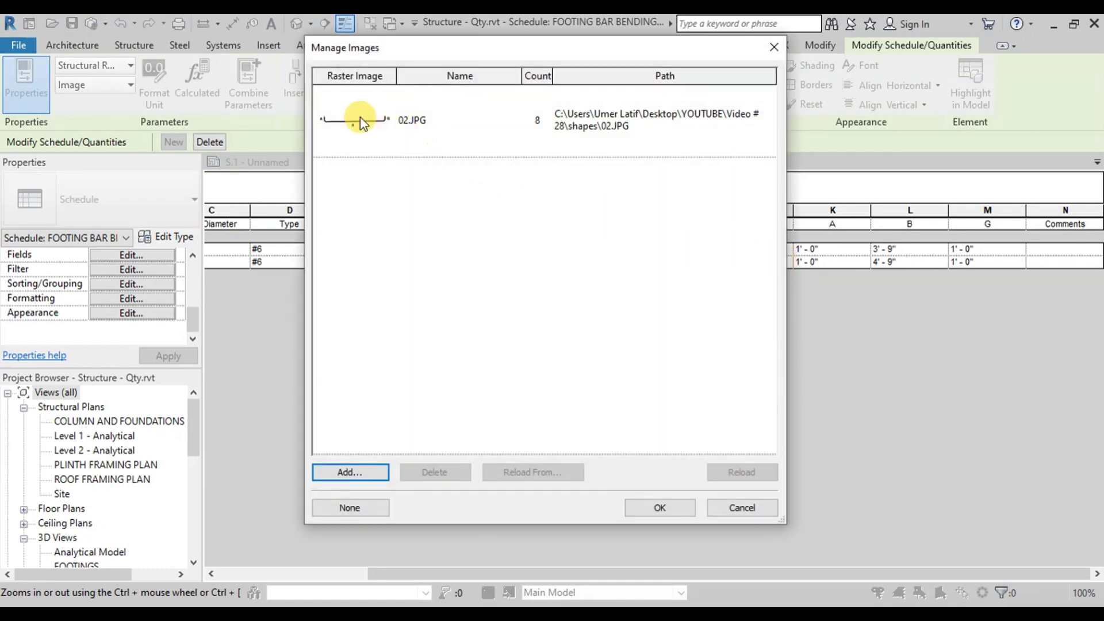
click(357, 118)
click(641, 510)
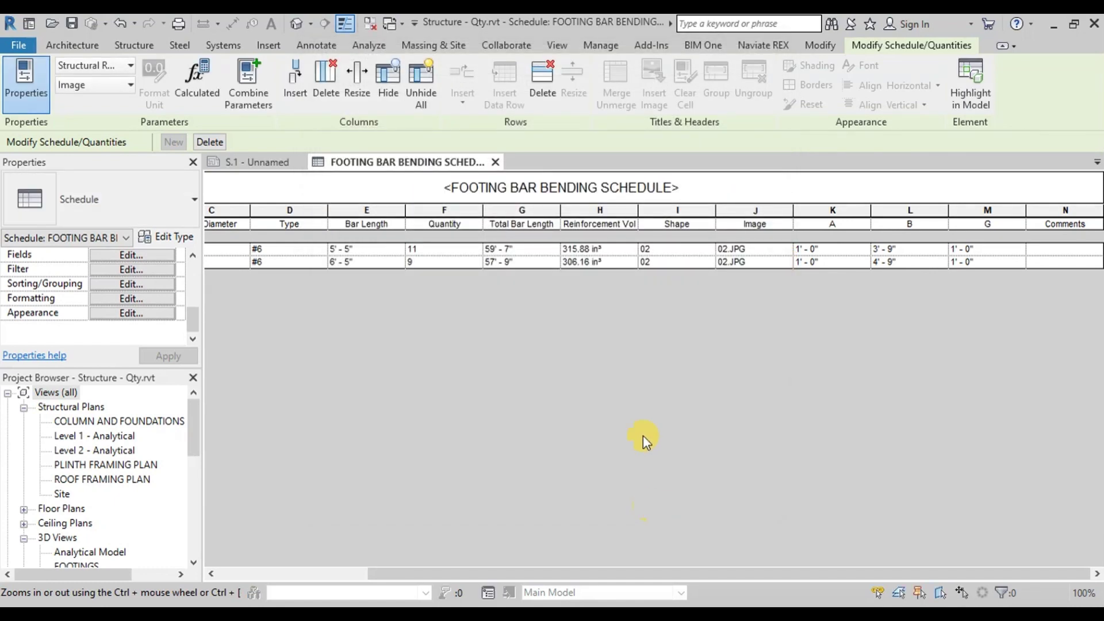
Place the FOOTING BAR BENDING SCHEDULE on sheet S.1 below the layout plan.
click(257, 162)
scroll(494, 325, down, 3)
scroll(500, 456, up, 2)
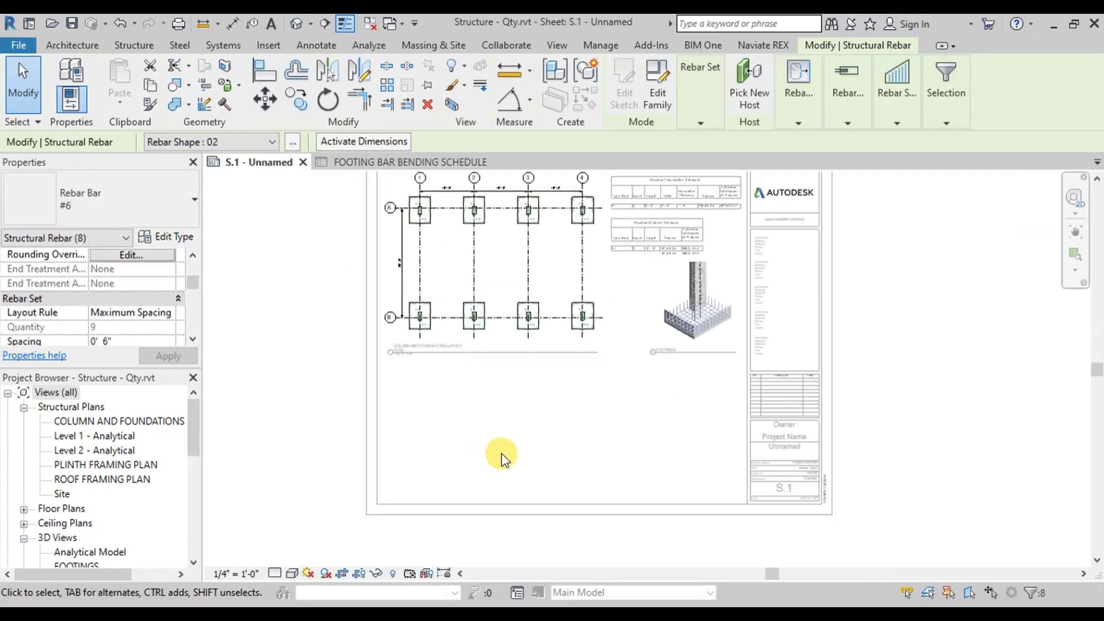
click(500, 456)
scroll(108, 454, down, 5)
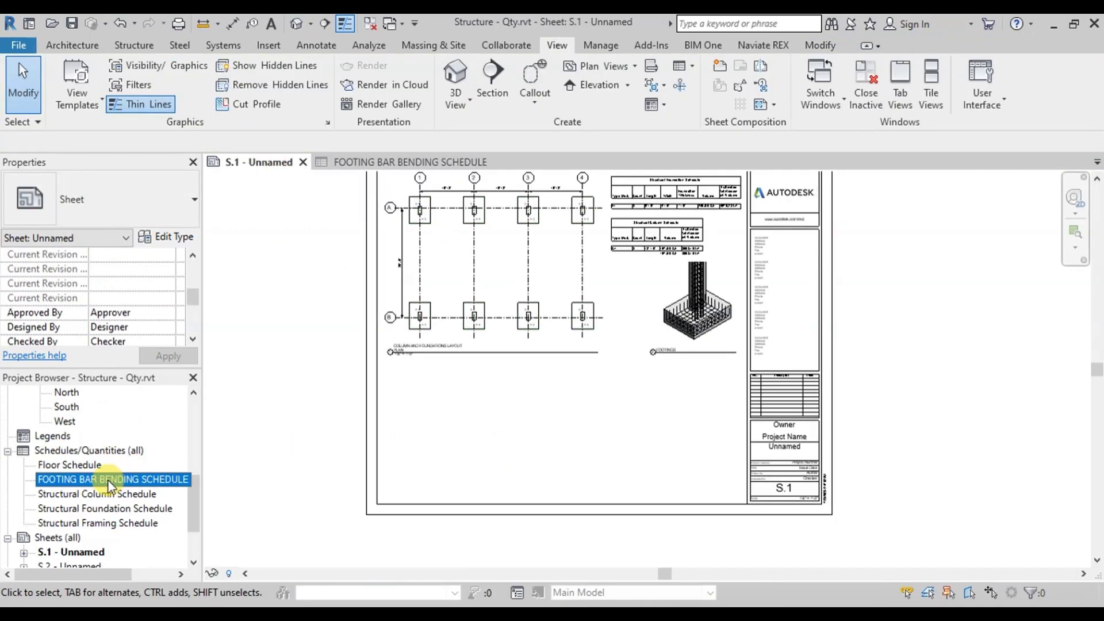
drag(108, 479, 449, 399)
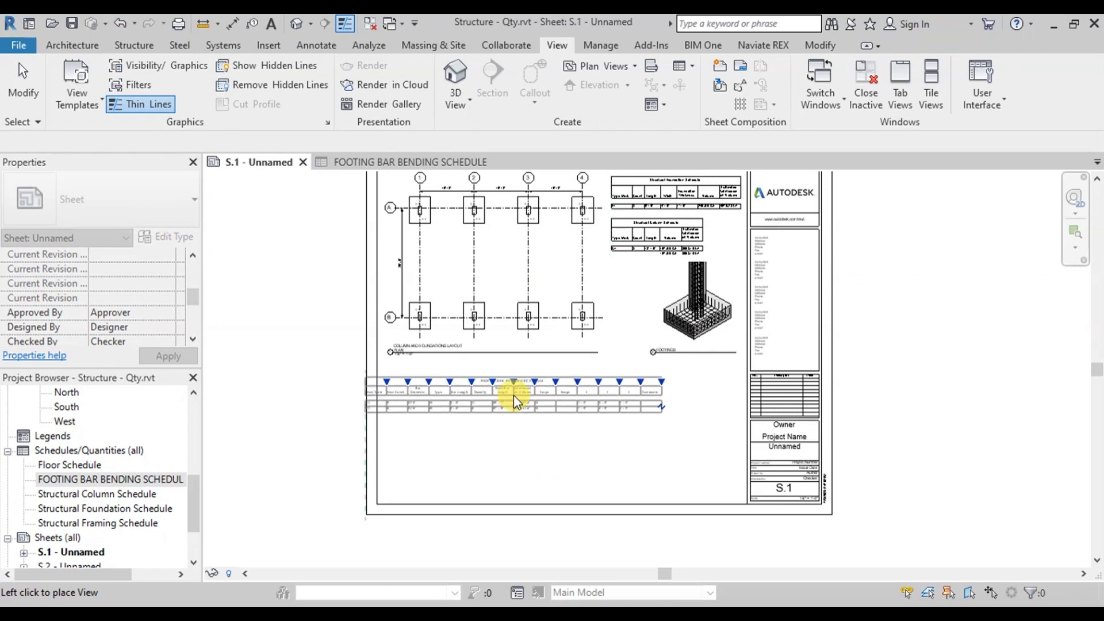
click(540, 391)
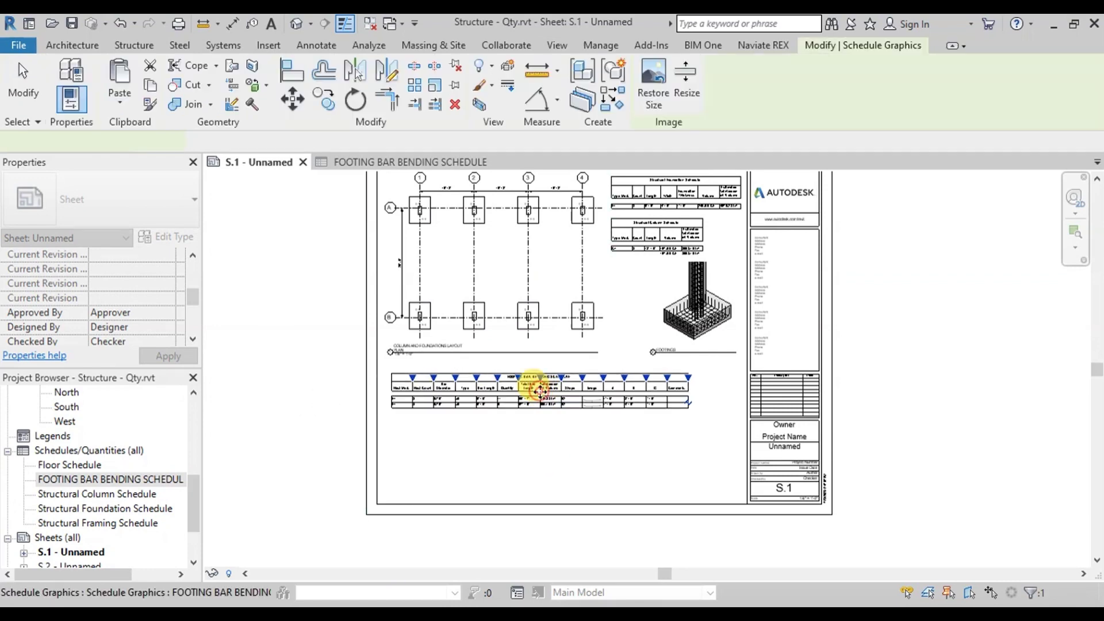
click(512, 446)
scroll(530, 419, up, 3)
scroll(596, 458, up, 2)
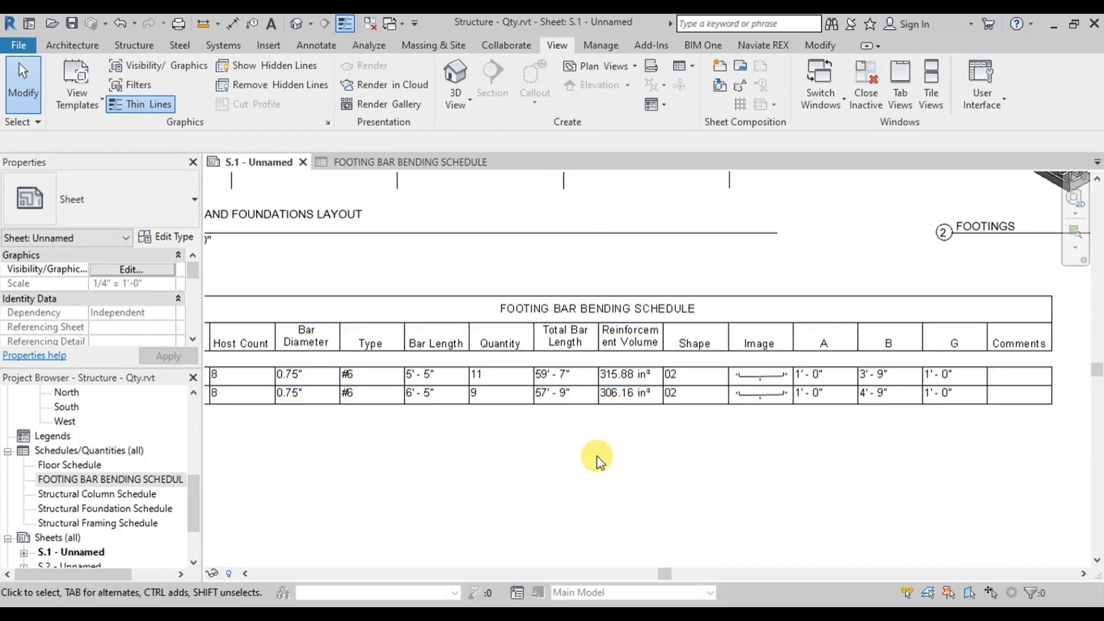
scroll(547, 464, down, 2)
scroll(710, 459, up, 2)
scroll(807, 293, up, 2)
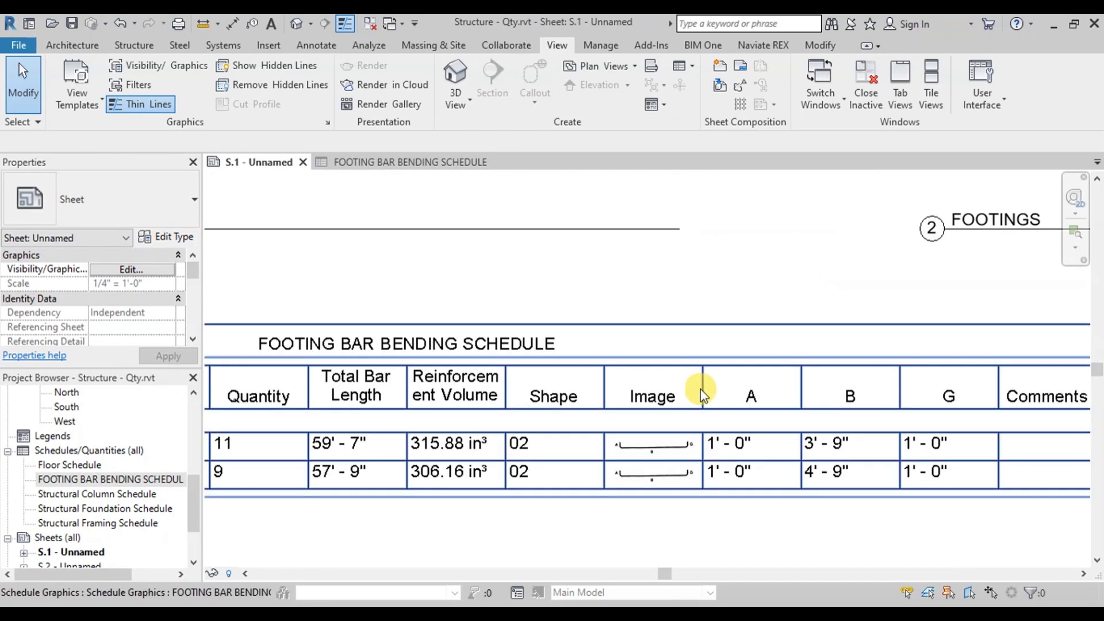
click(701, 383)
Drag the schedule's Image column wider so the bar-shape pictures show larger.
drag(703, 365, 877, 362)
scroll(661, 303, down, 3)
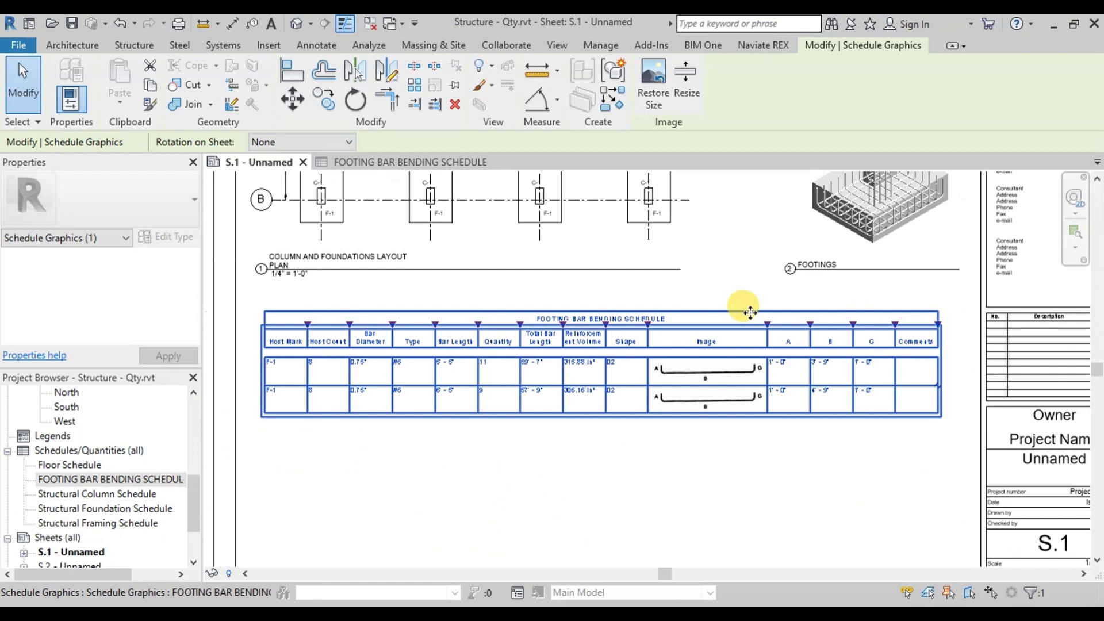
click(557, 458)
scroll(431, 333, up, 3)
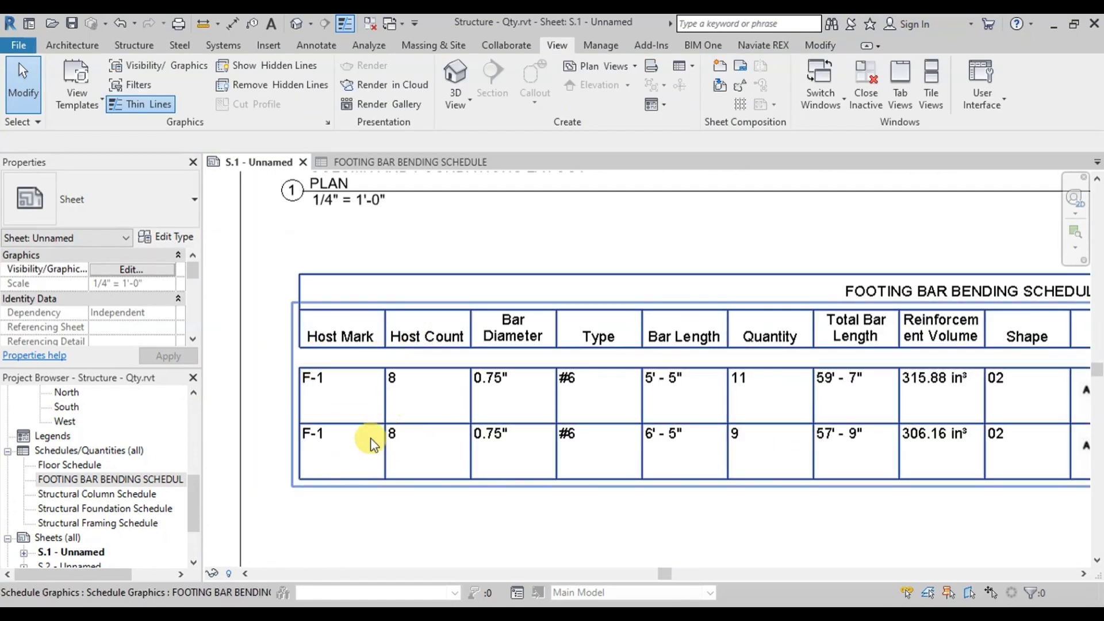
scroll(292, 392, down, 2)
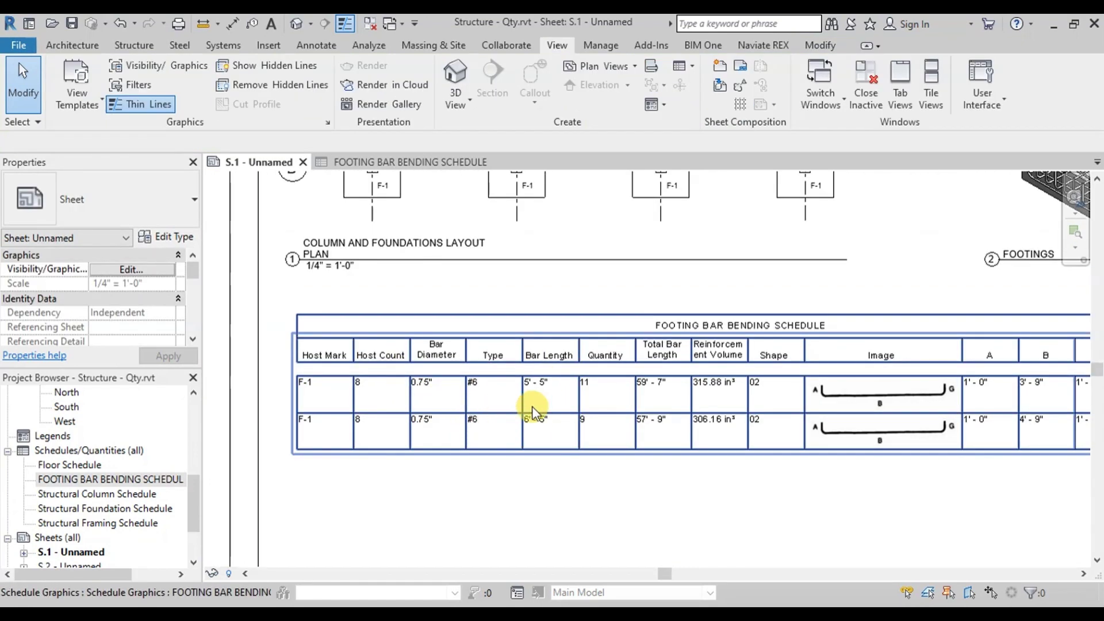
scroll(586, 407, down, 2)
scroll(681, 404, up, 2)
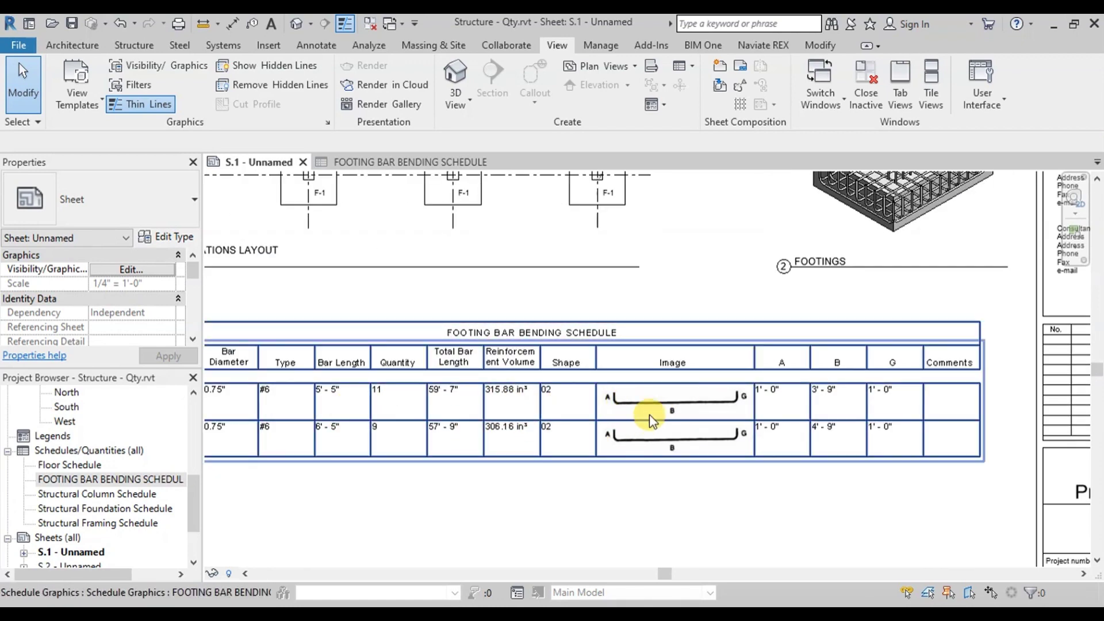
scroll(905, 424, up, 3)
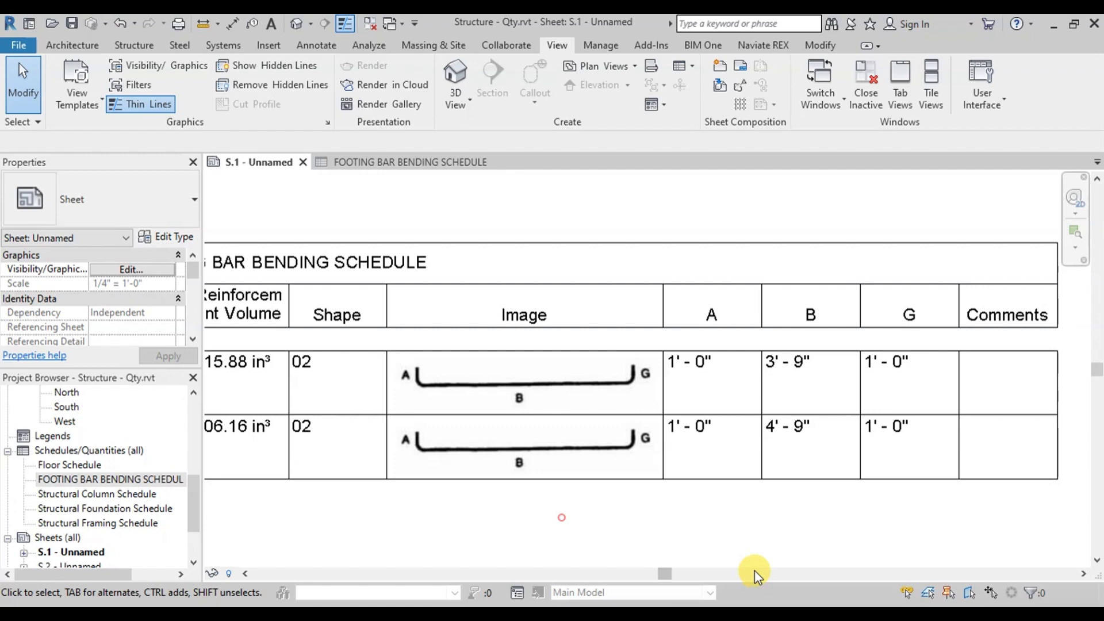
scroll(770, 453, down, 2)
scroll(770, 454, down, 1)
scroll(434, 451, up, 3)
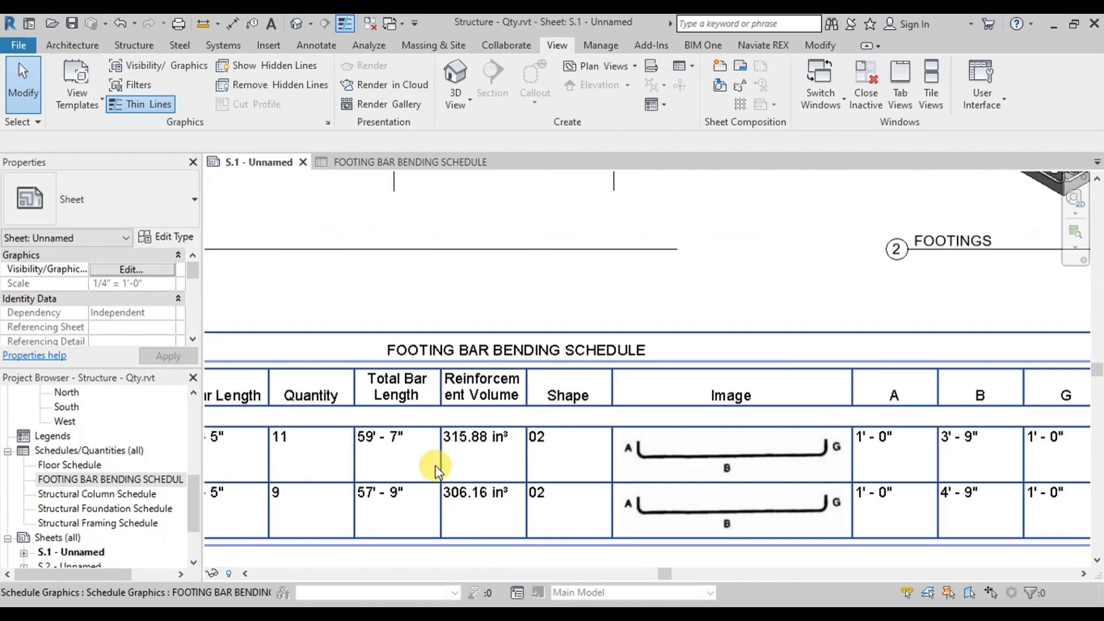
scroll(494, 444, down, 4)
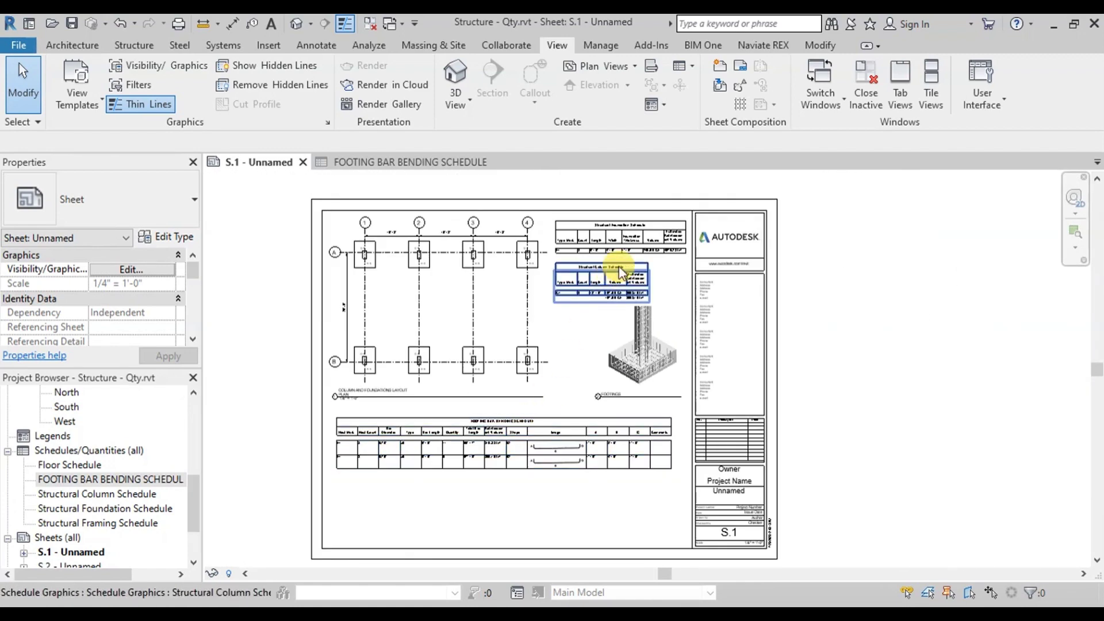
scroll(670, 233, up, 2)
scroll(670, 233, up, 2)
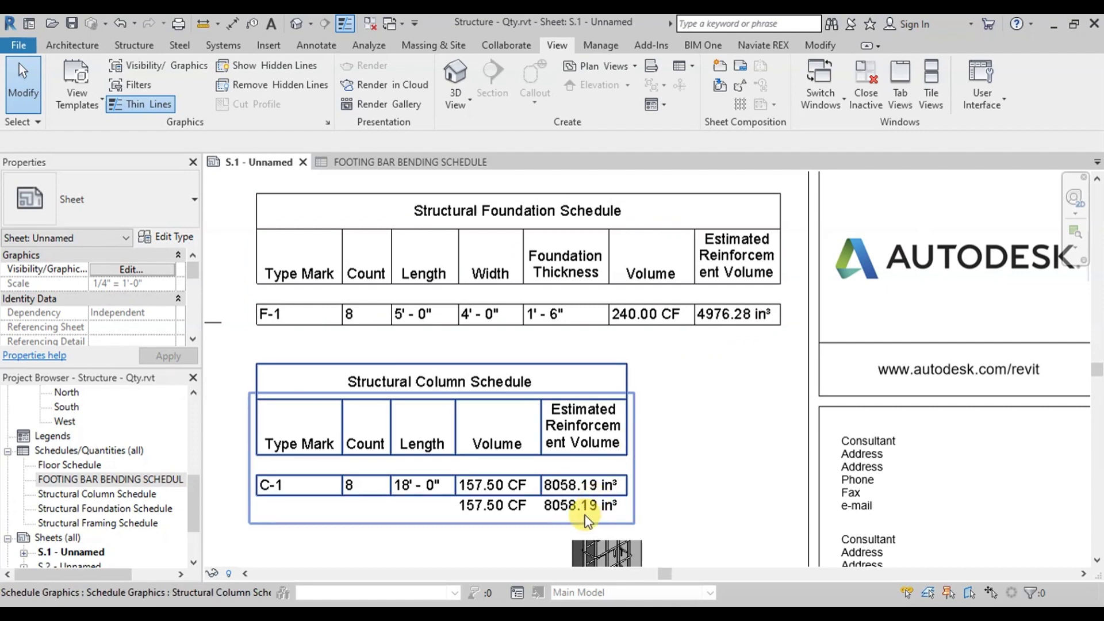
In the footing bar schedule's formatting, set Reinforcement Volume to Calculate totals.
click(345, 163)
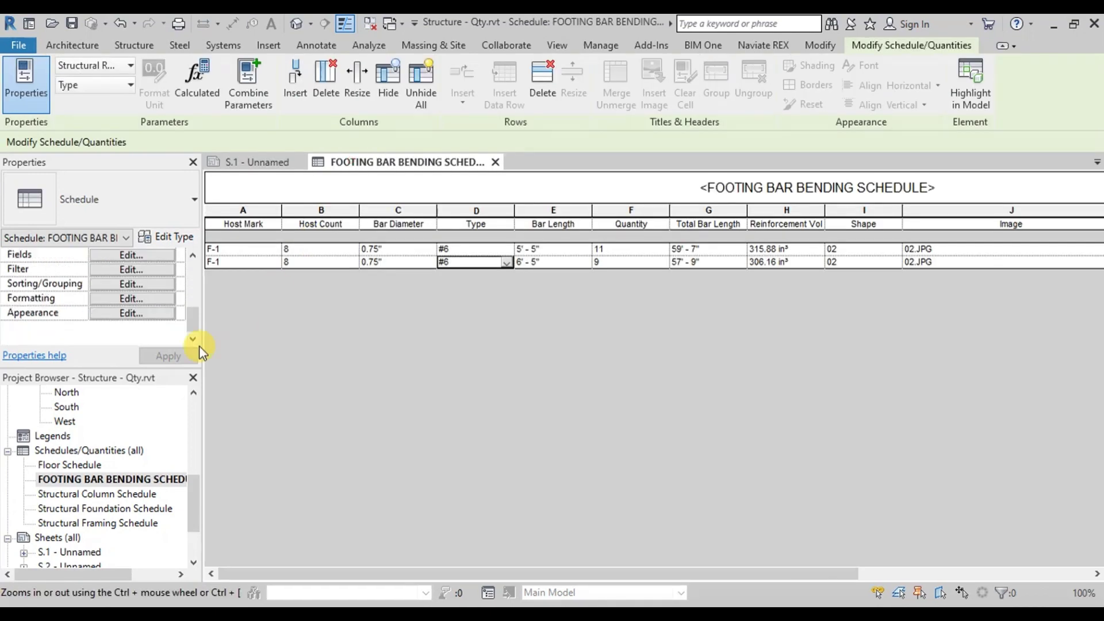
click(126, 297)
click(471, 89)
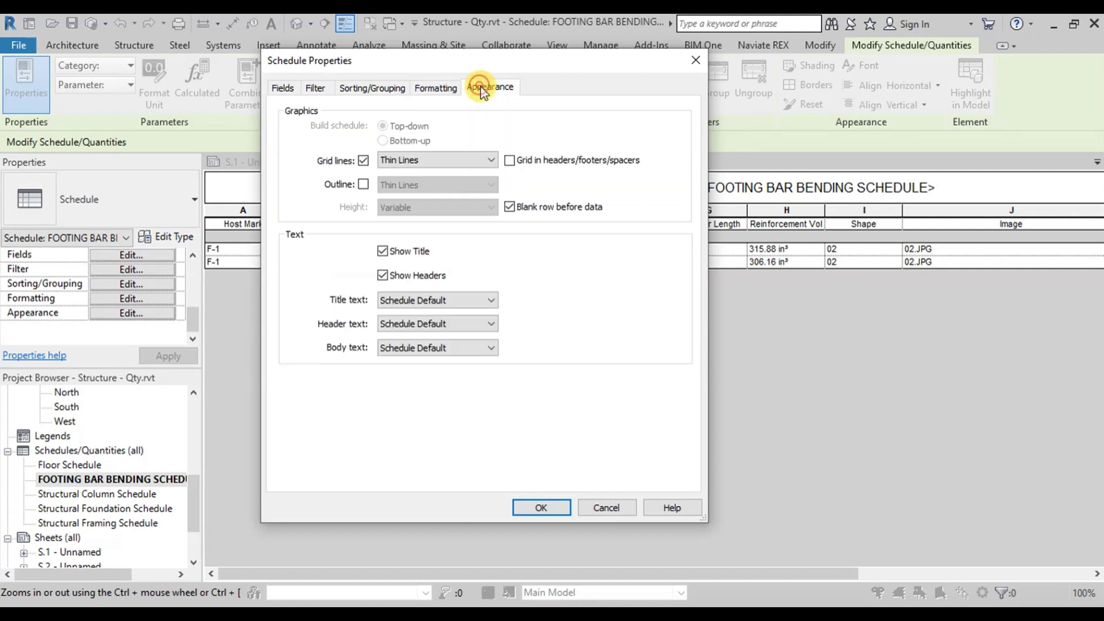
click(435, 87)
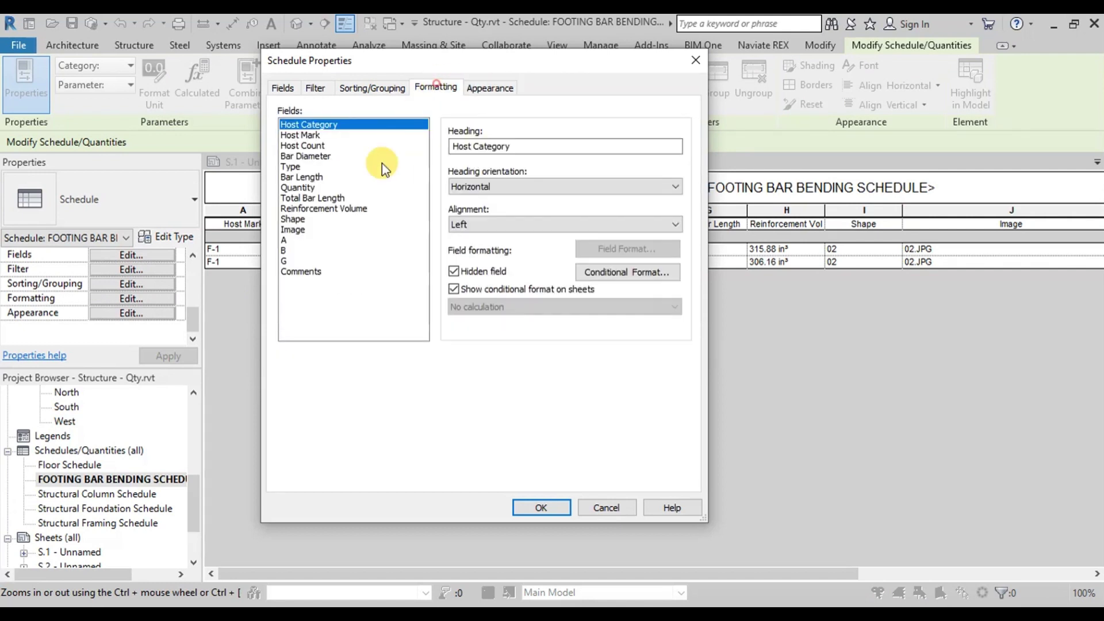
click(320, 210)
click(476, 307)
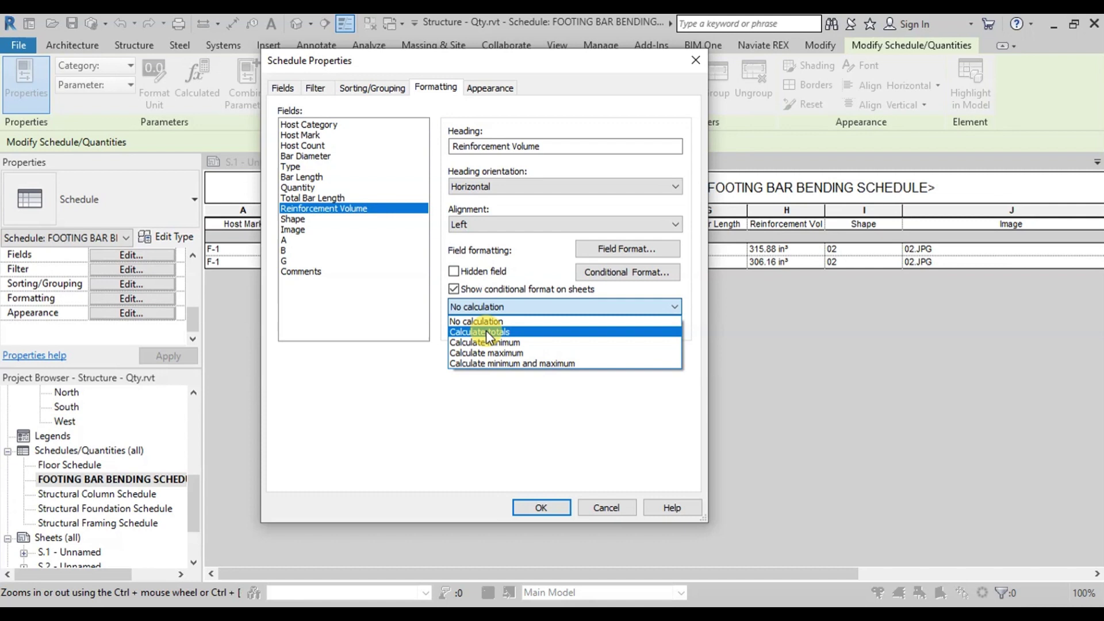
click(486, 331)
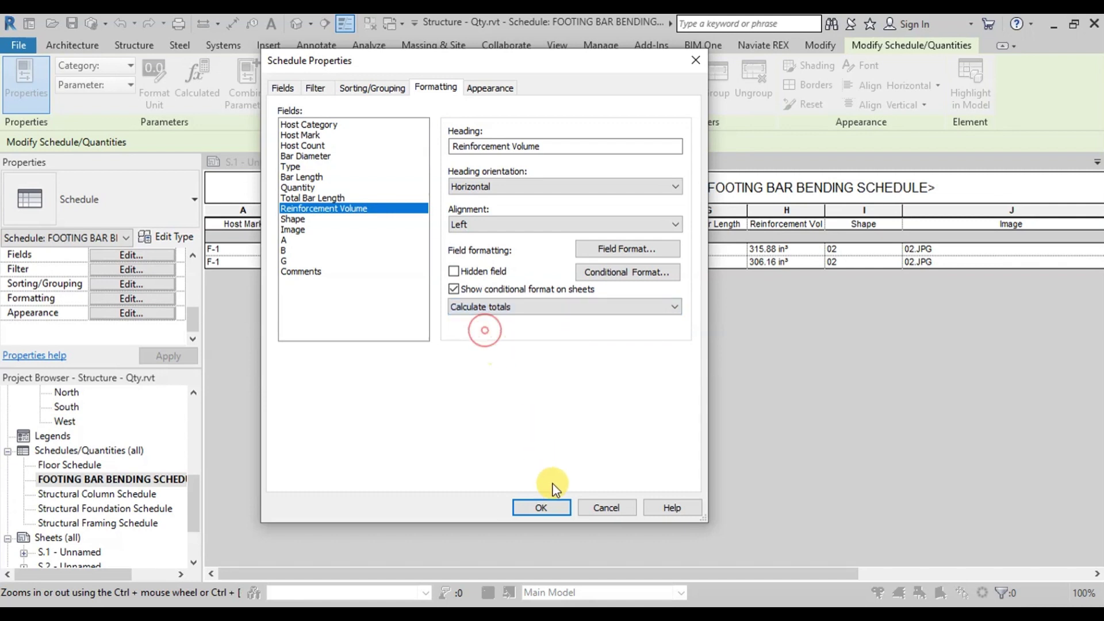
Turn on Grand totals in Sorting/Grouping and apply the schedule settings.
click(368, 92)
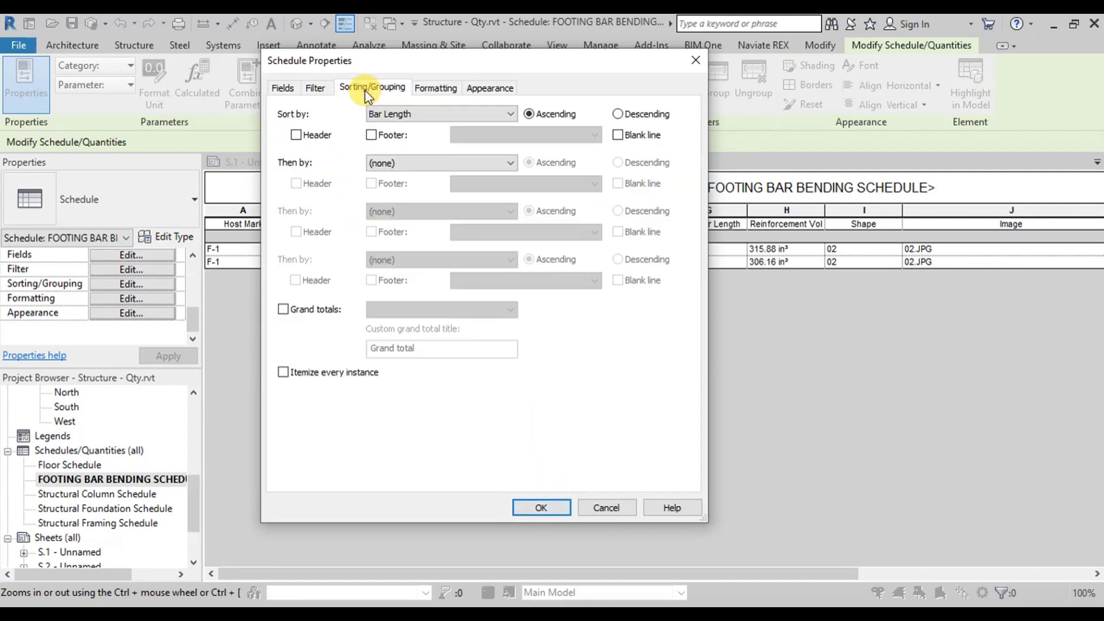
click(293, 309)
click(543, 507)
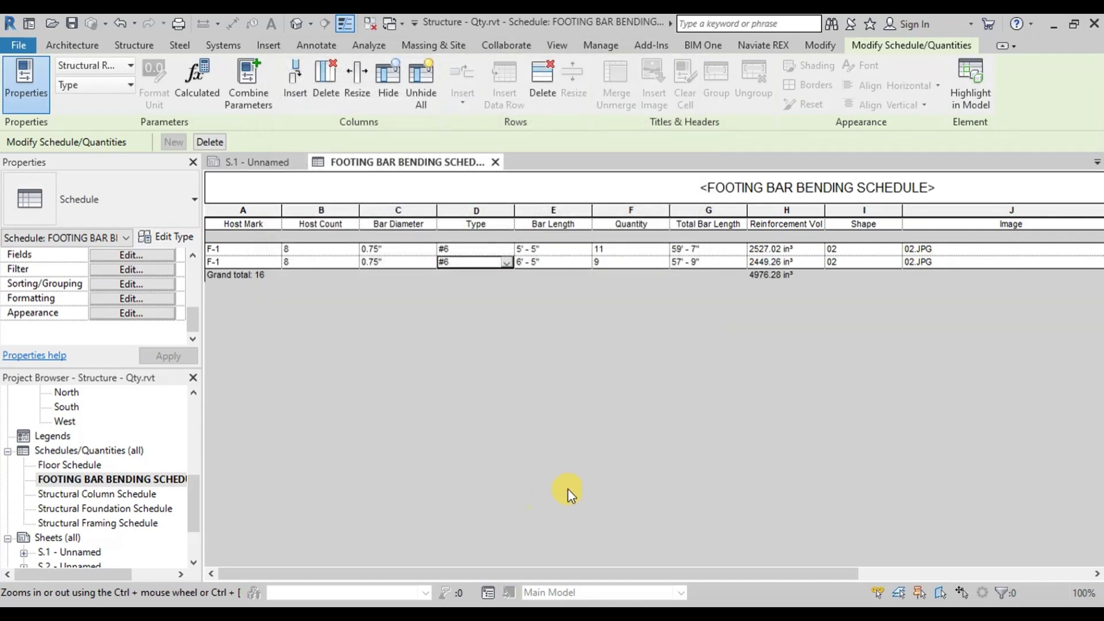
click(271, 166)
scroll(636, 510, up, 3)
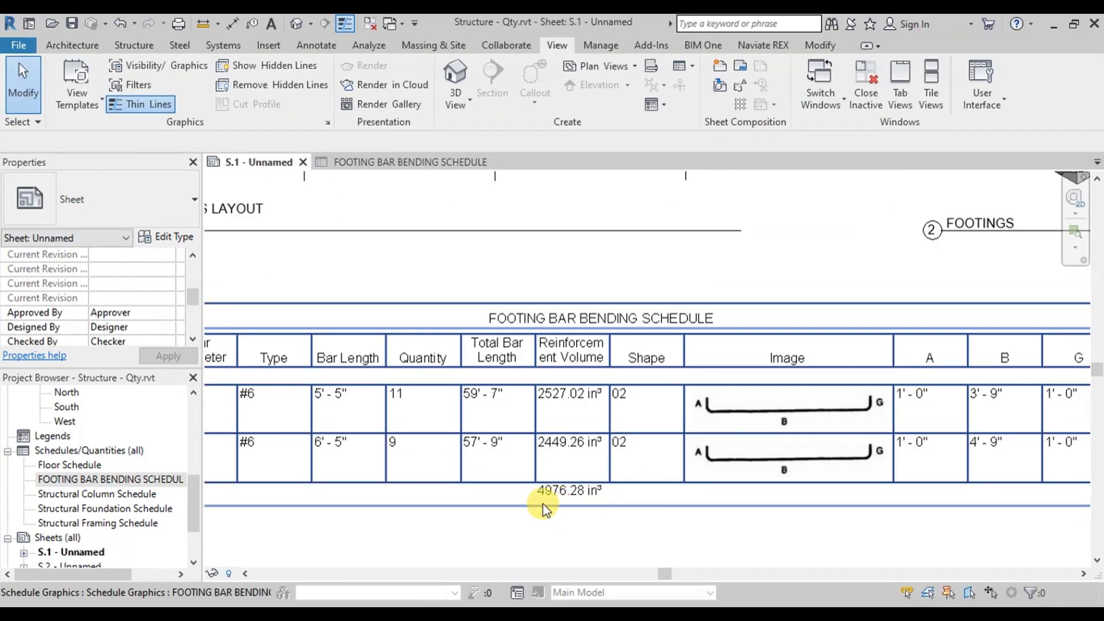
scroll(540, 509, down, 5)
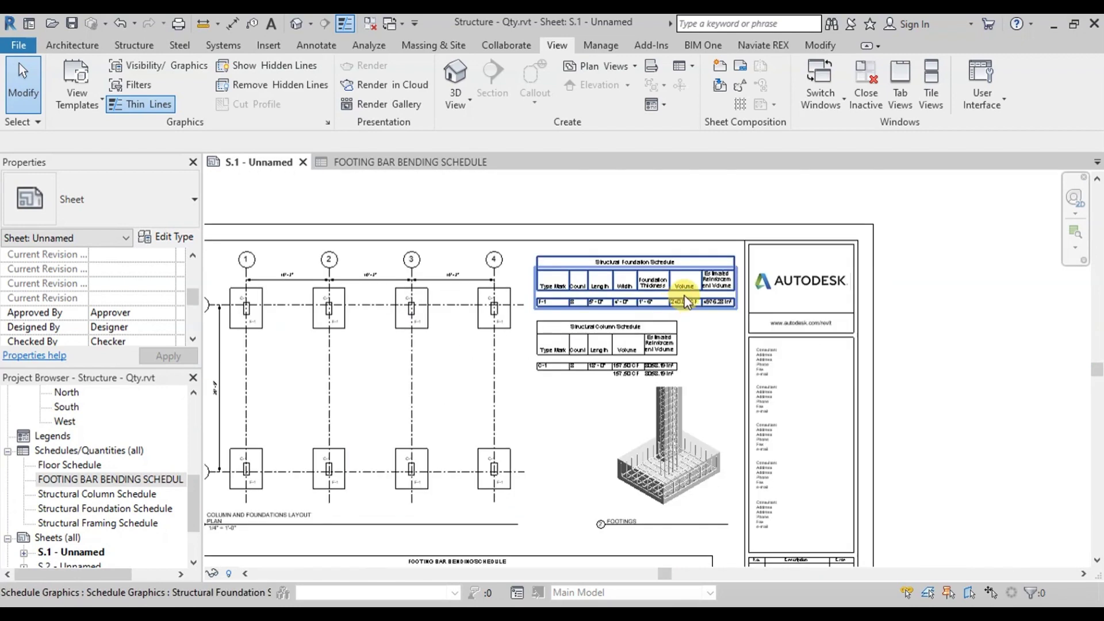
scroll(685, 300, up, 5)
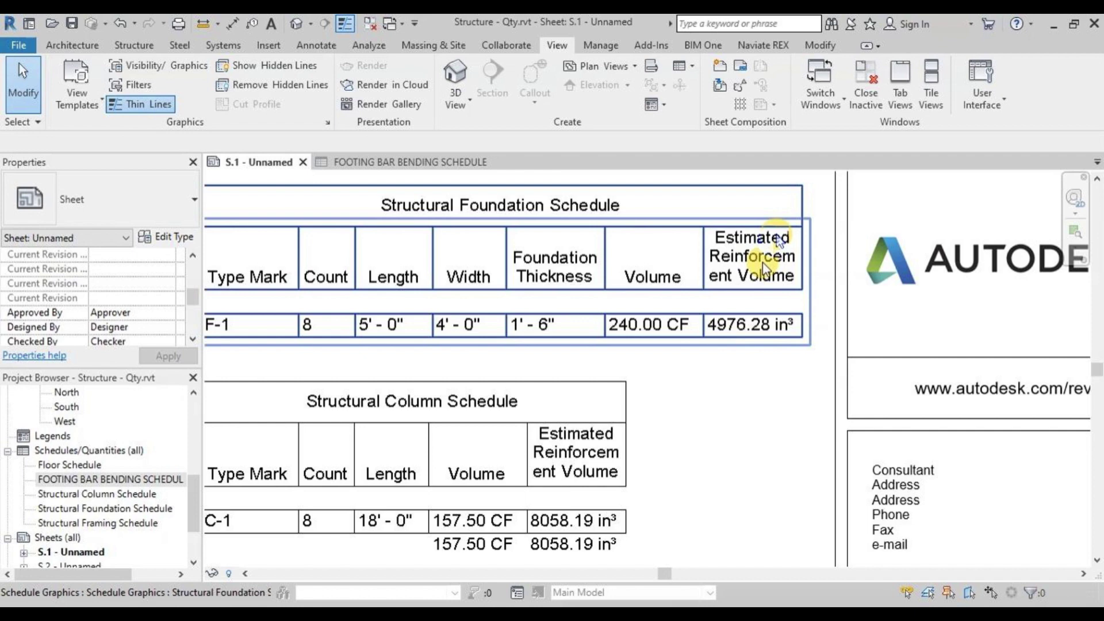
scroll(762, 262, down, 5)
scroll(546, 523, up, 2)
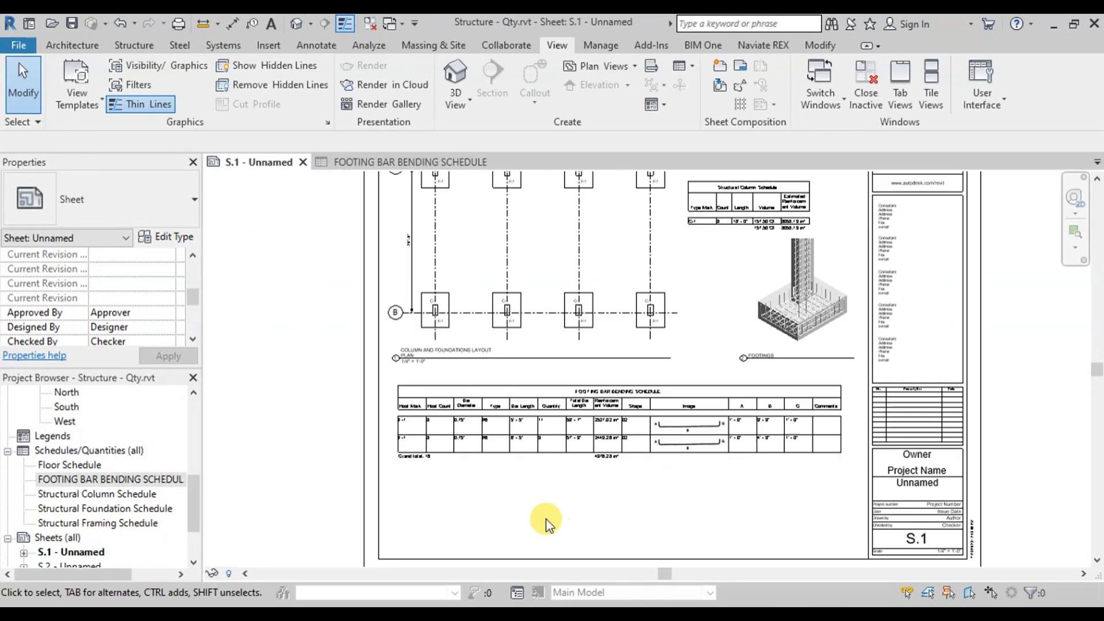
scroll(547, 524, up, 1)
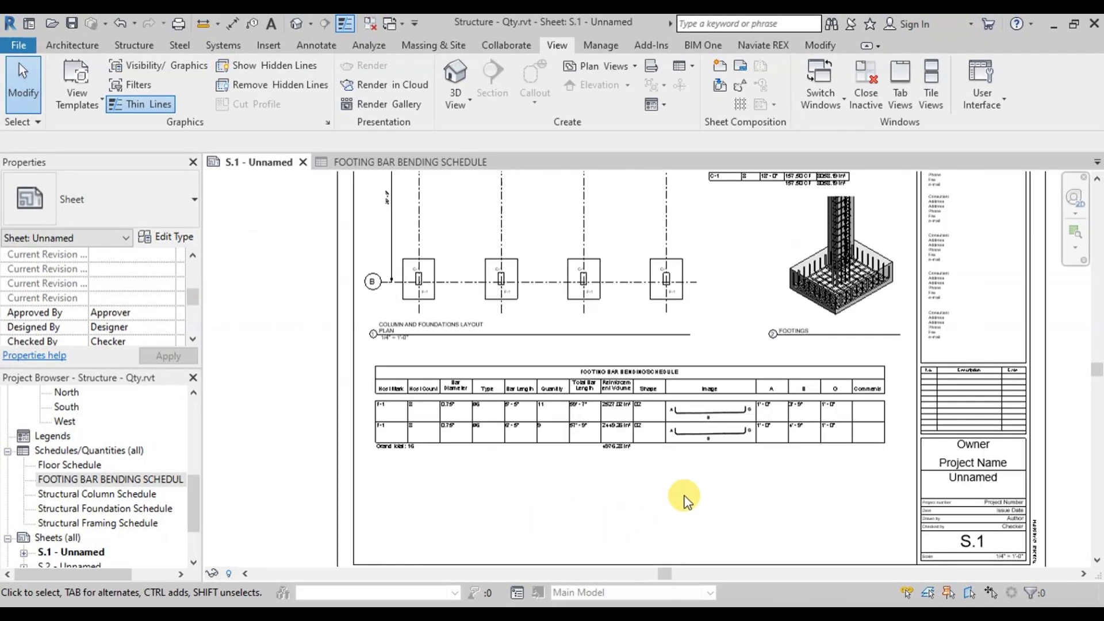
click(419, 163)
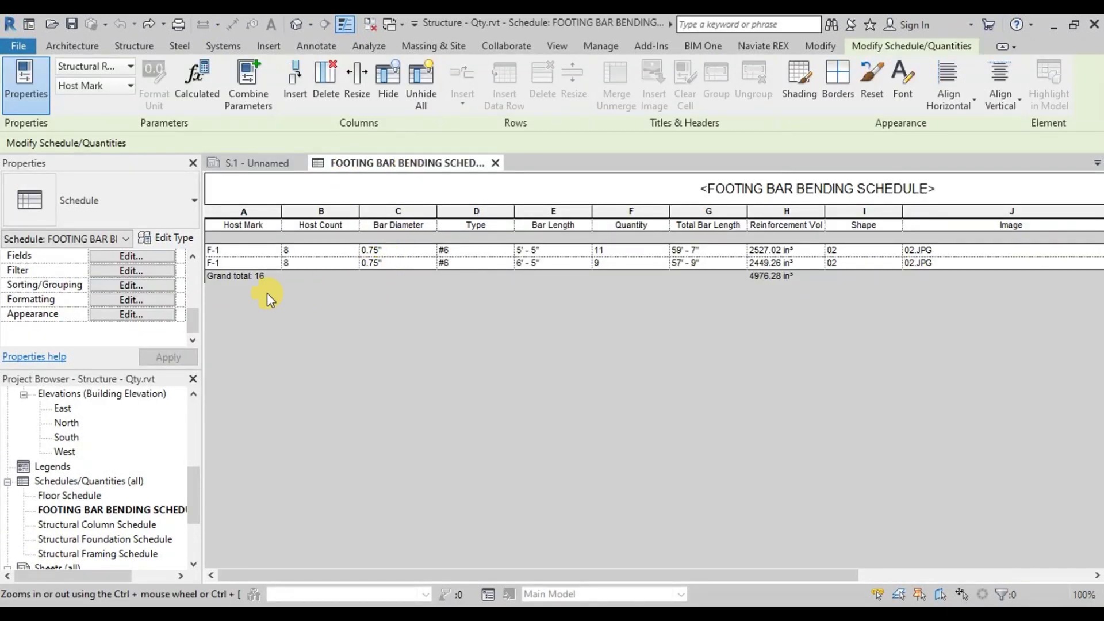
Create a calculated field named Steel (lbs) with Structural discipline and Reinforcement Volume type.
click(113, 257)
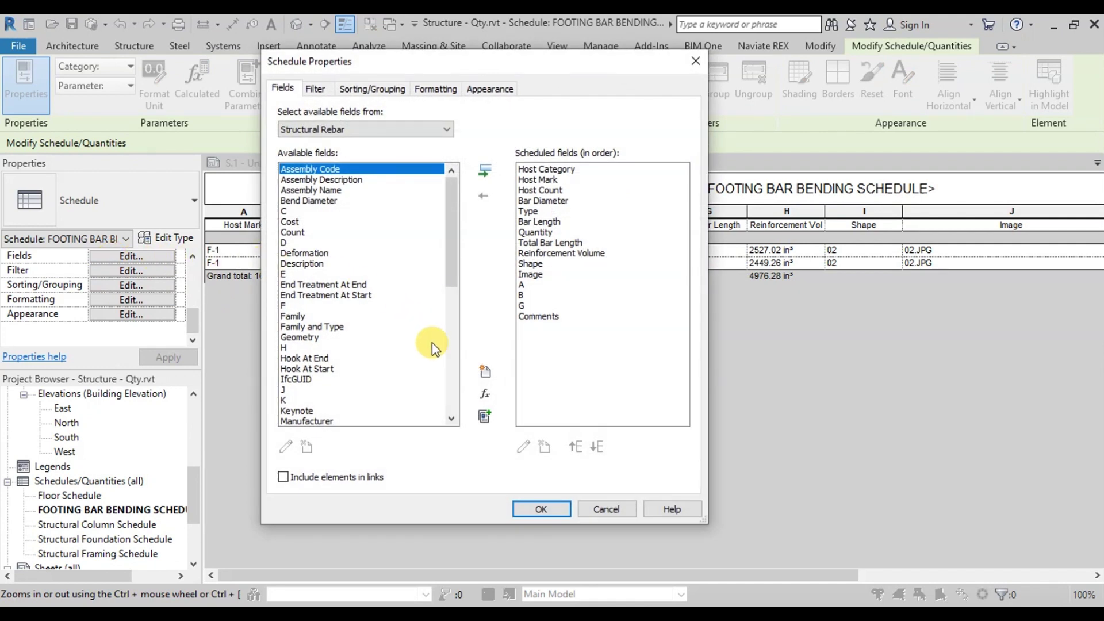
click(485, 395)
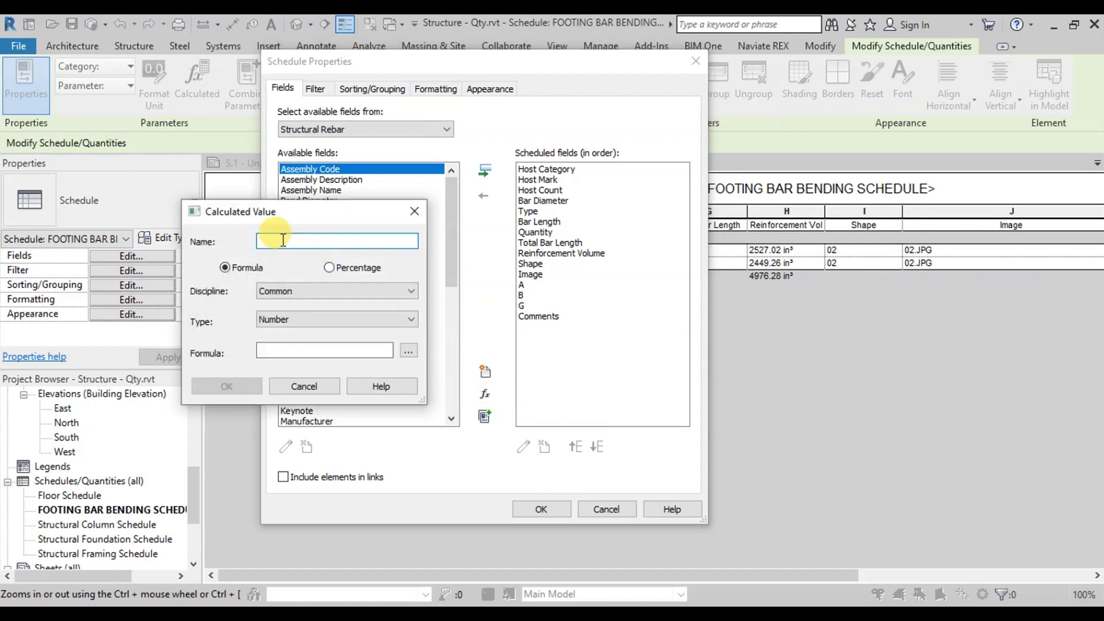
text(Steel (lbs)
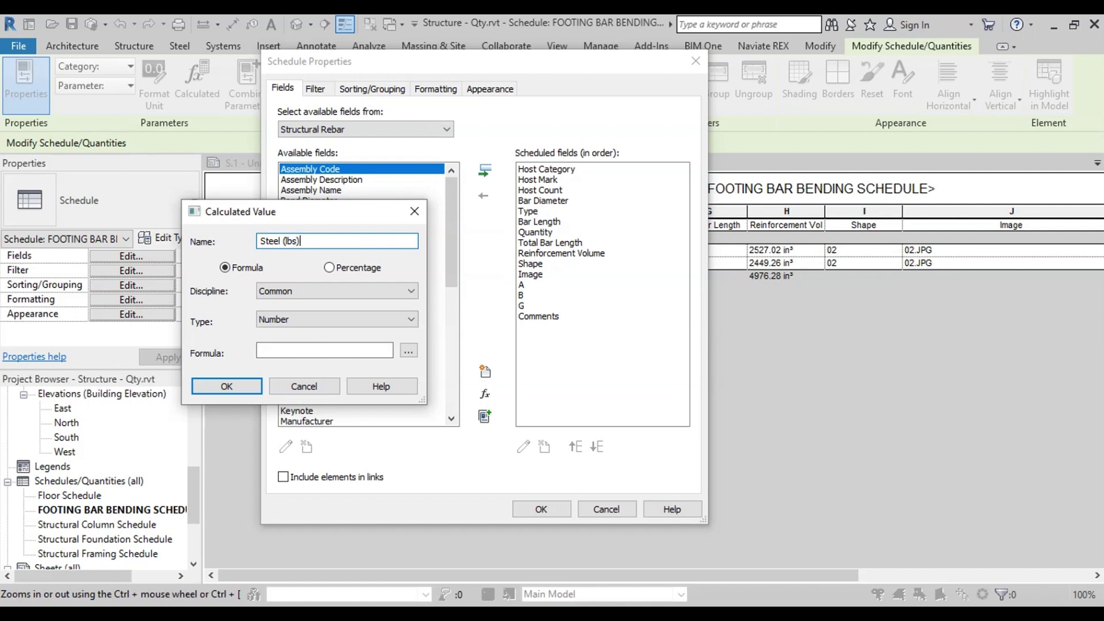
click(278, 292)
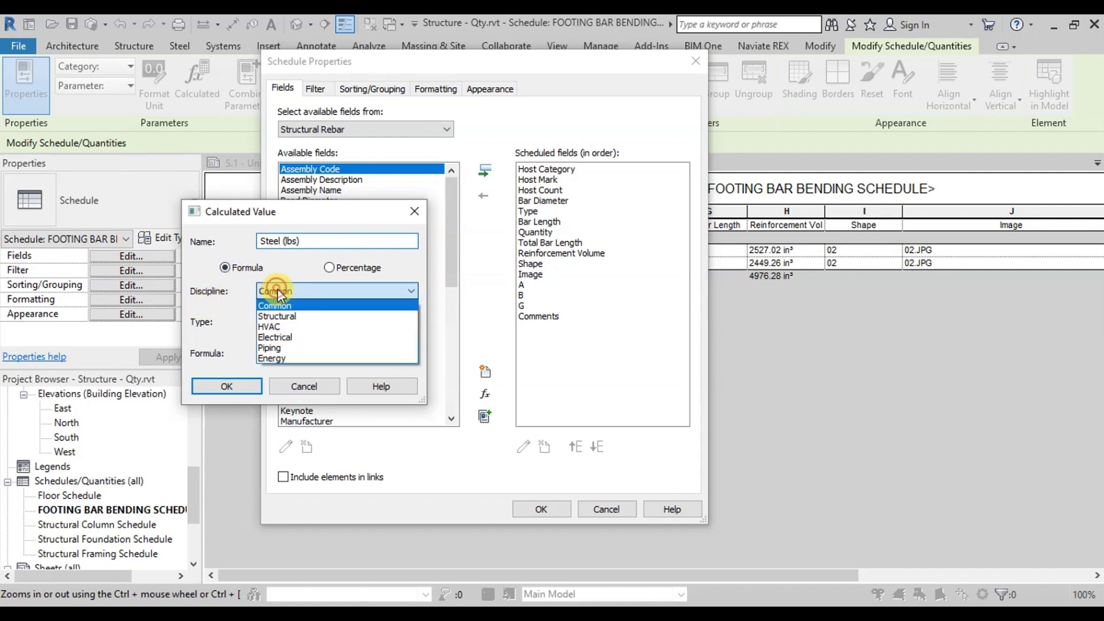
click(285, 316)
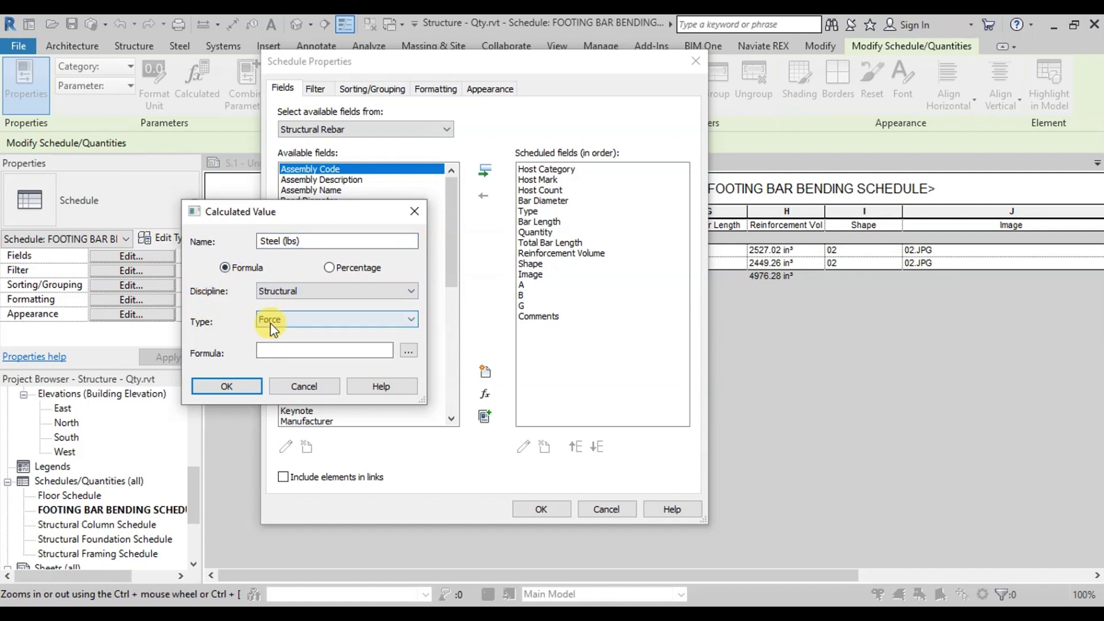
click(310, 324)
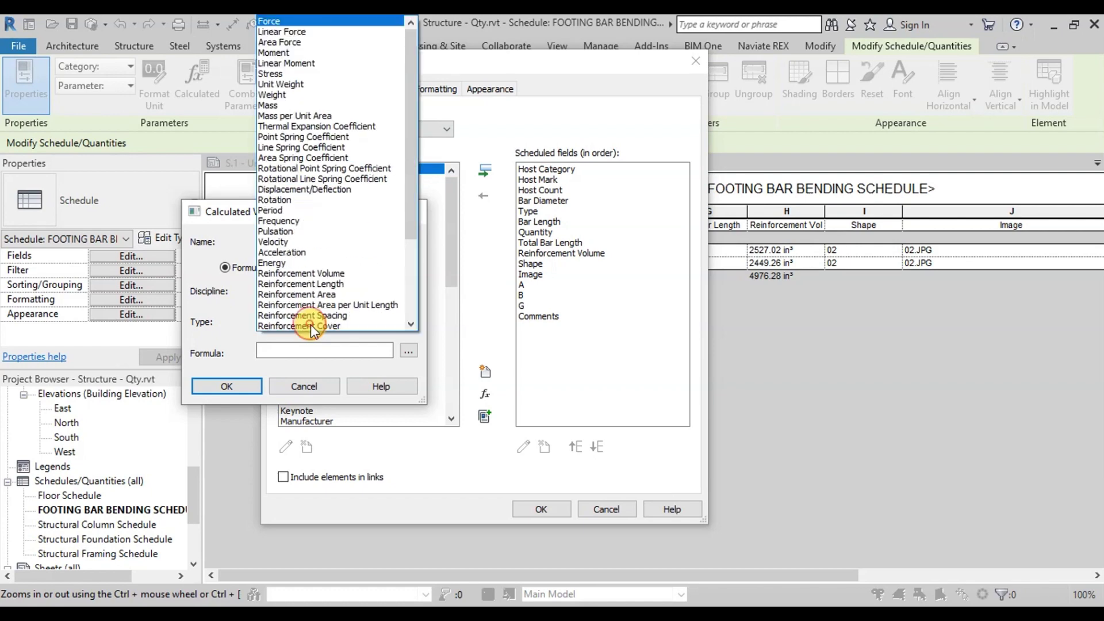
click(305, 274)
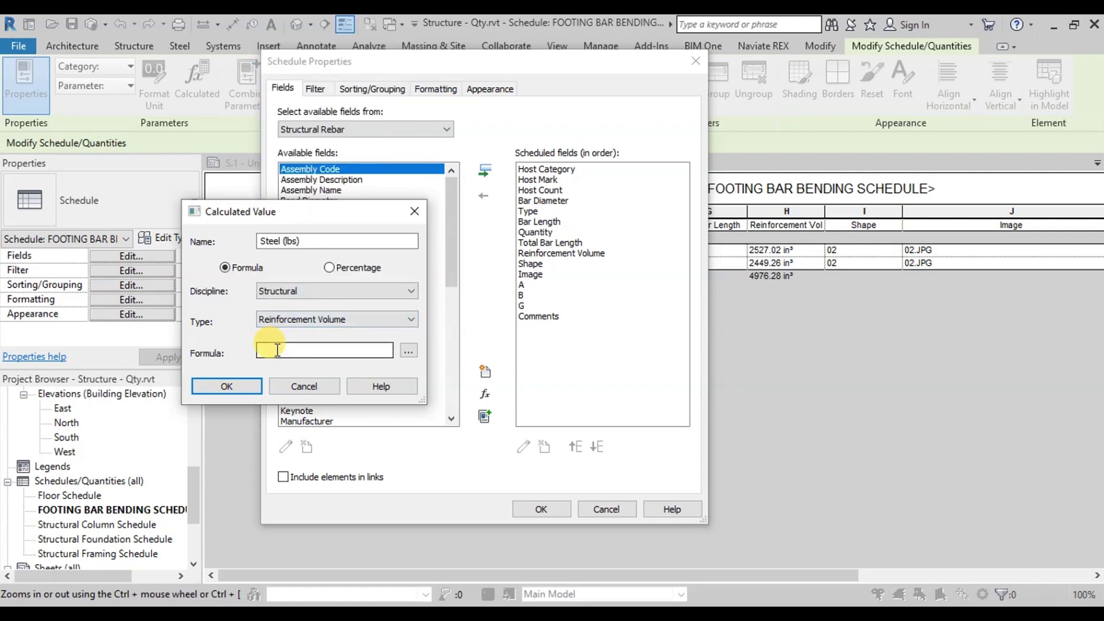
Set the Steel (lbs) formula to Reinforcement Volume*490/12/12/12 and confirm the field.
click(407, 353)
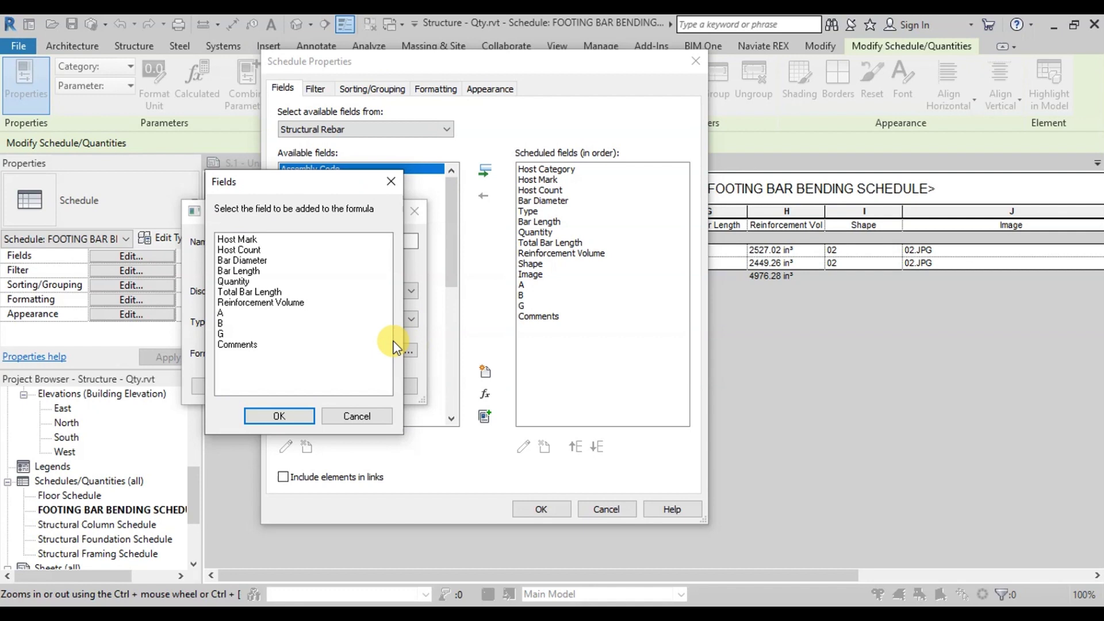
click(281, 303)
click(295, 417)
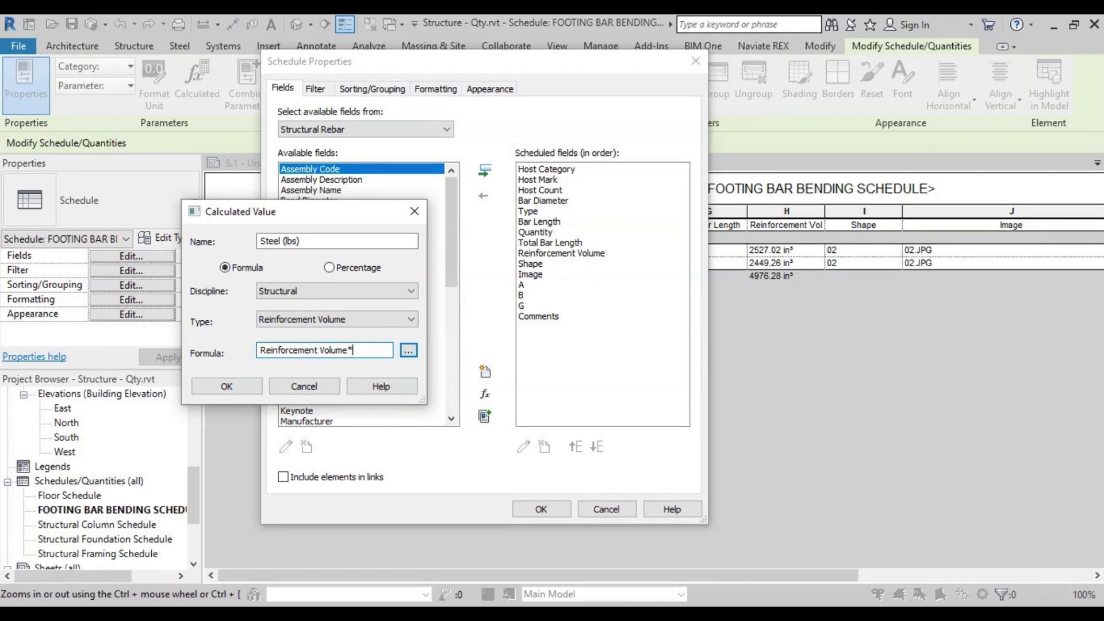
text(*490)
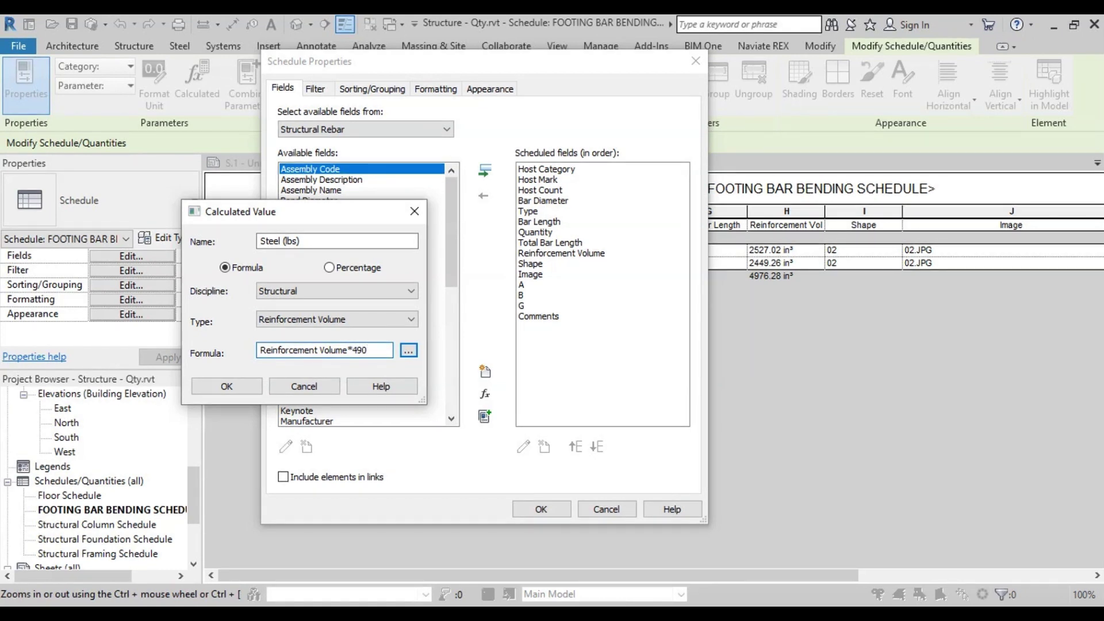
text(/12/12/12)
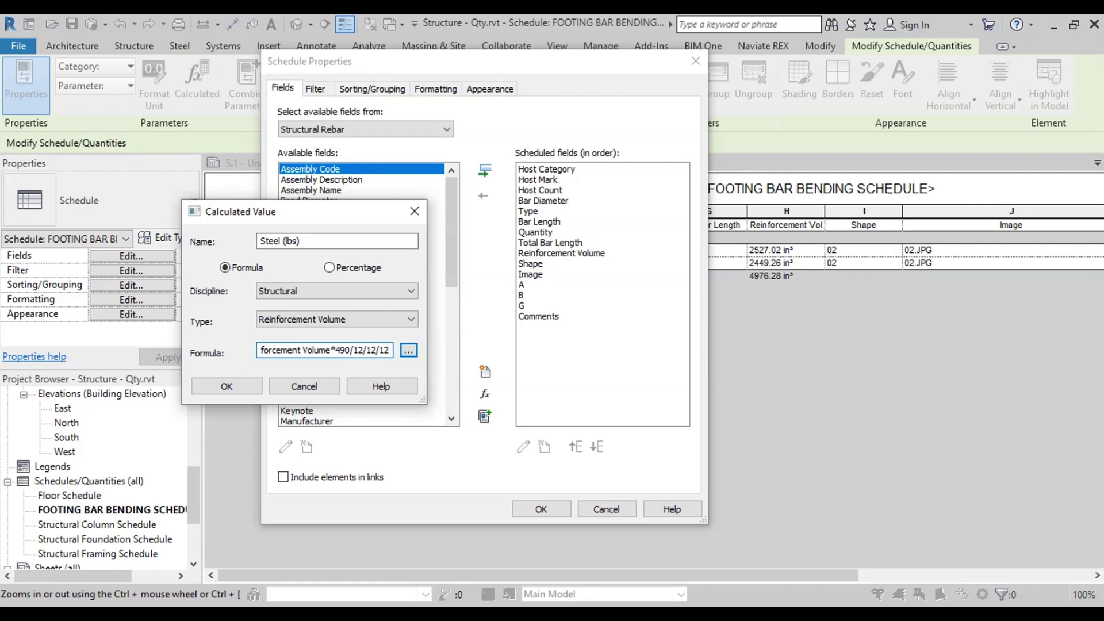
click(222, 386)
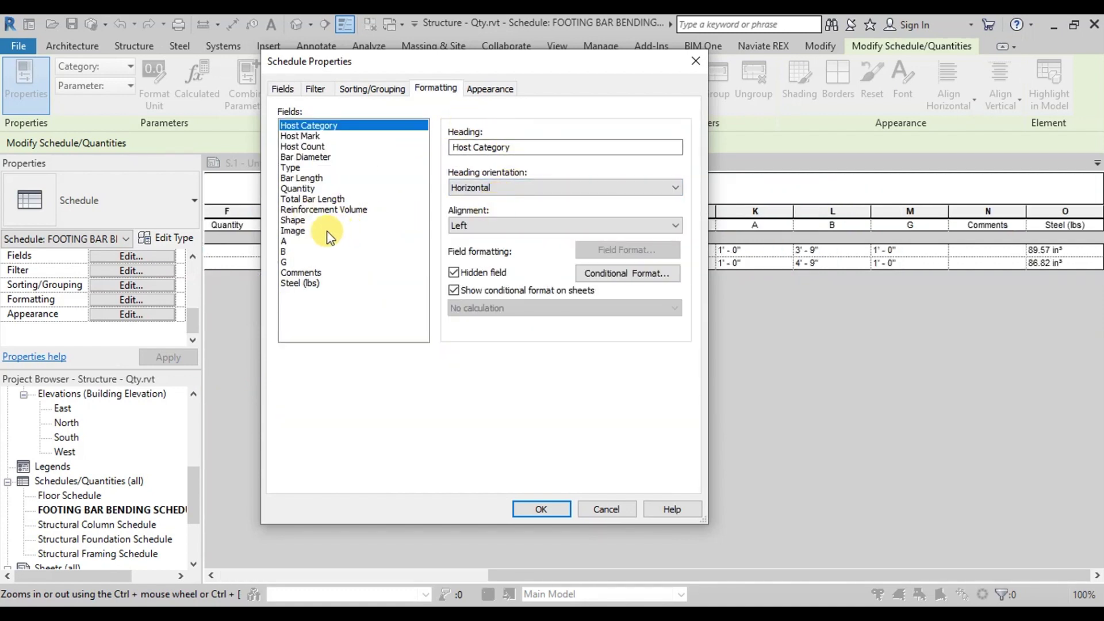
Give Steel (lbs) its own number format with unit symbol None instead of project settings.
click(305, 283)
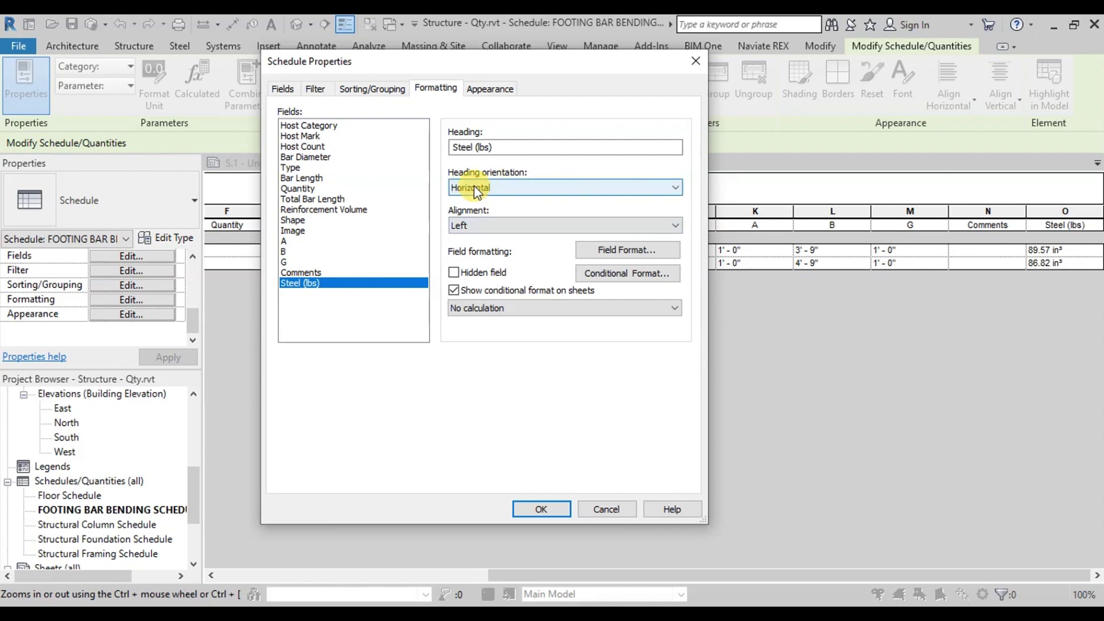
click(607, 249)
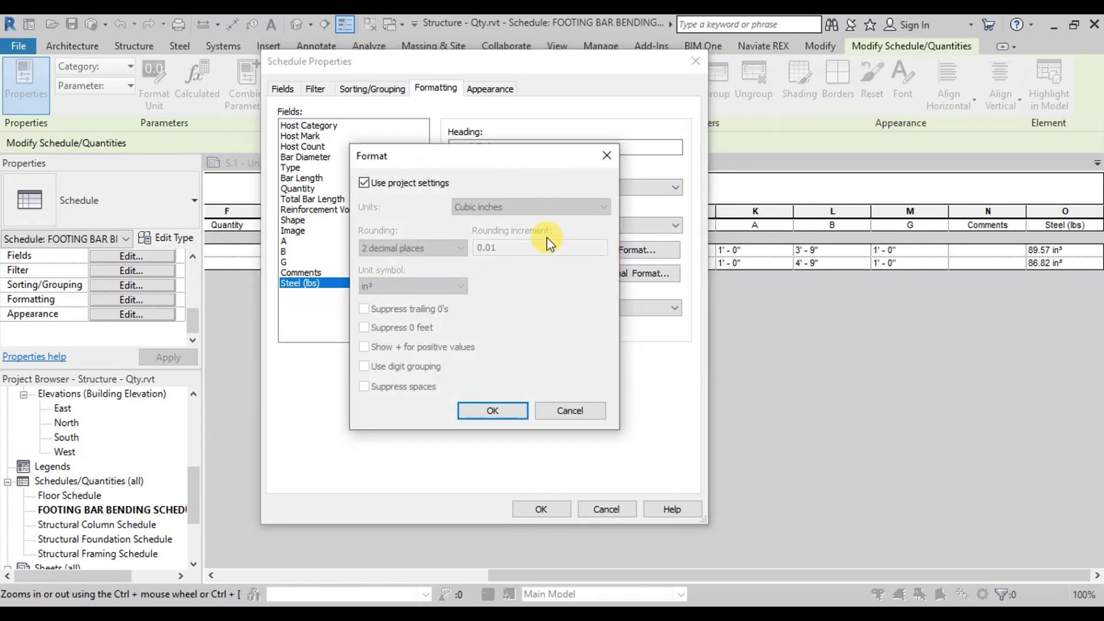
click(371, 185)
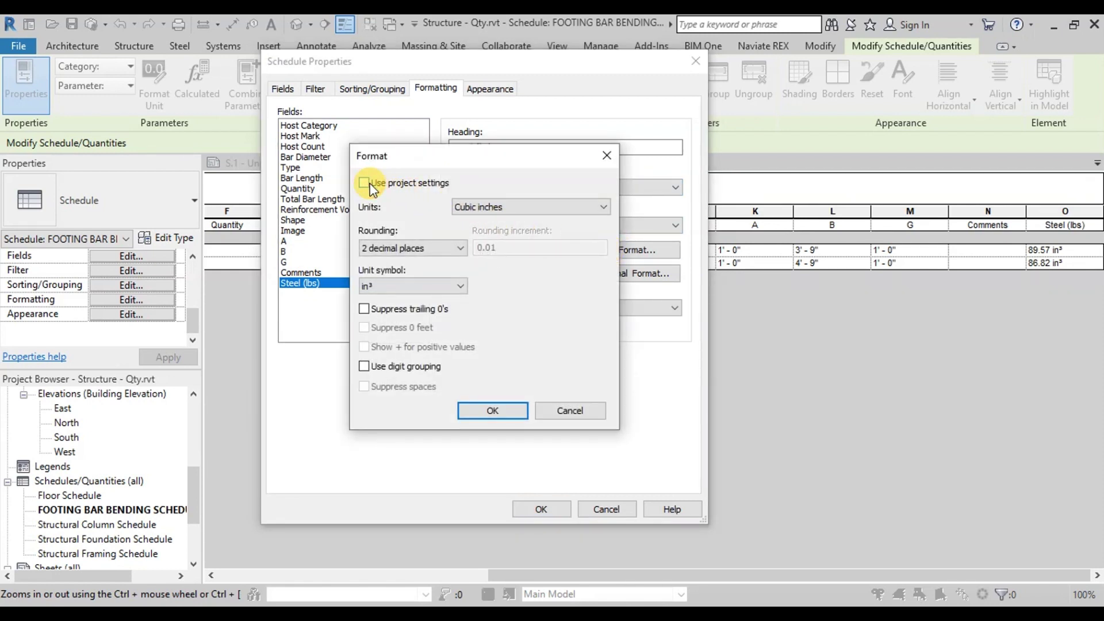
click(423, 286)
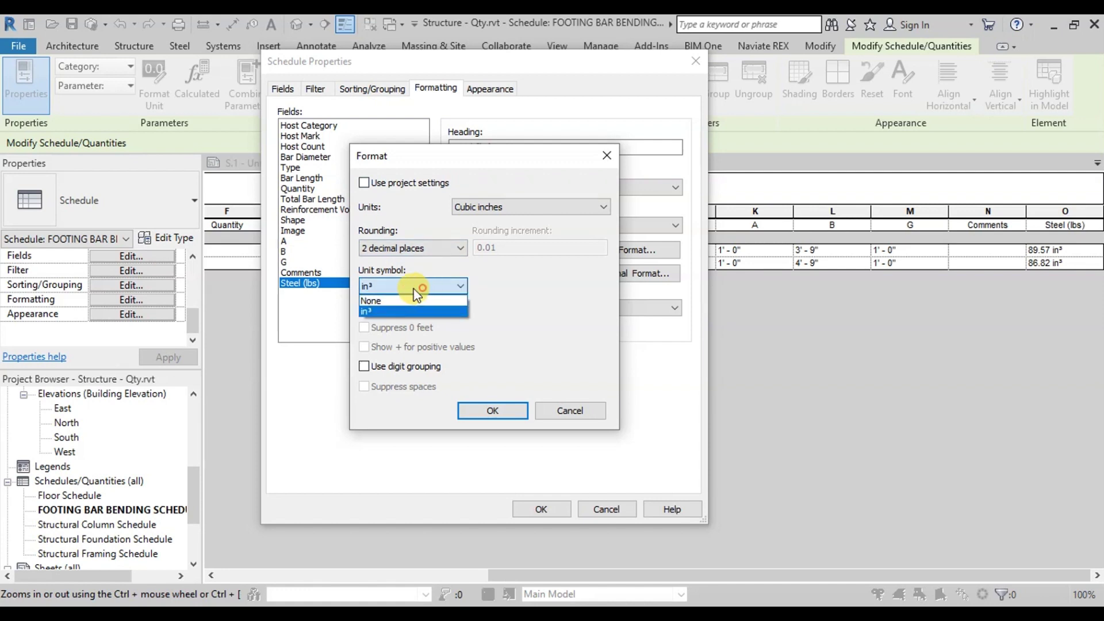
click(382, 299)
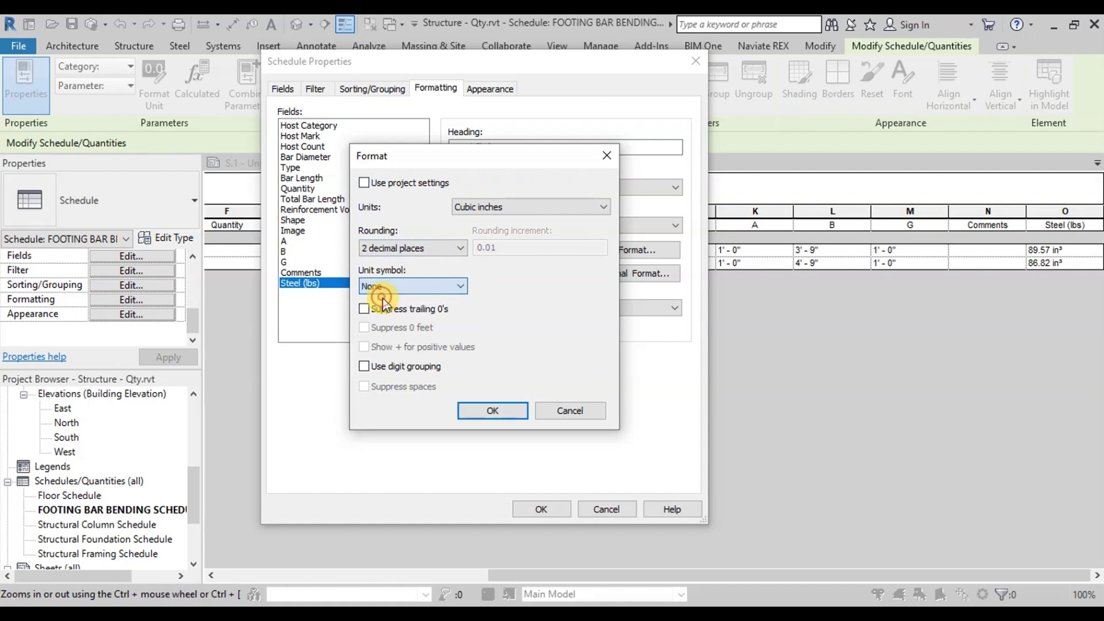
click(493, 410)
Move Steel (lbs) up six places to sit after Reinforcement Volume, above Image and Shape.
click(282, 87)
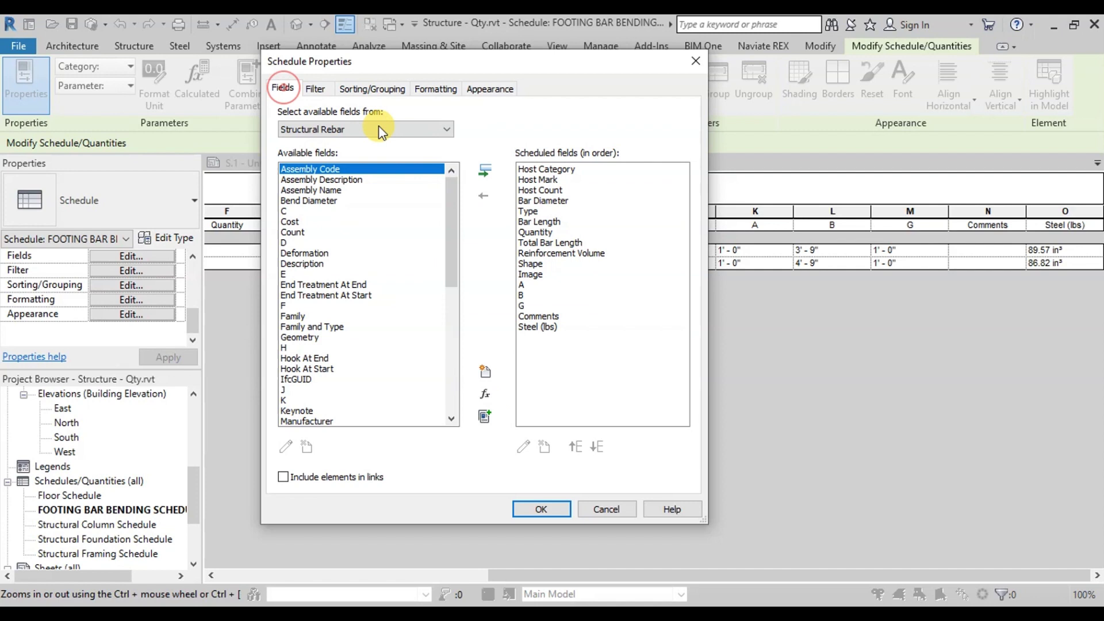
click(538, 325)
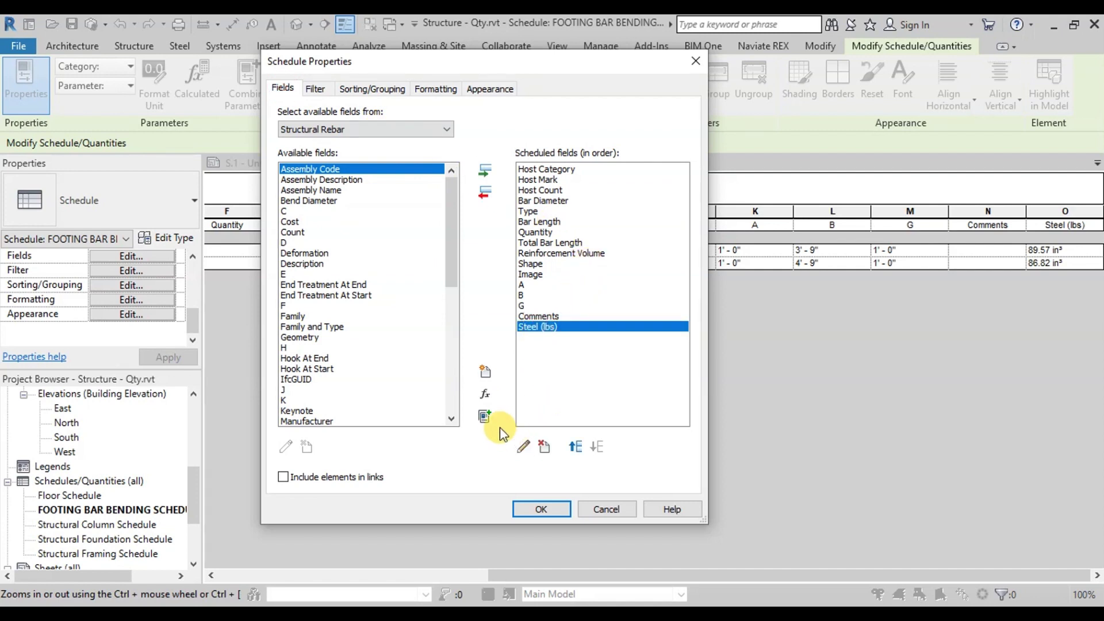
click(575, 447)
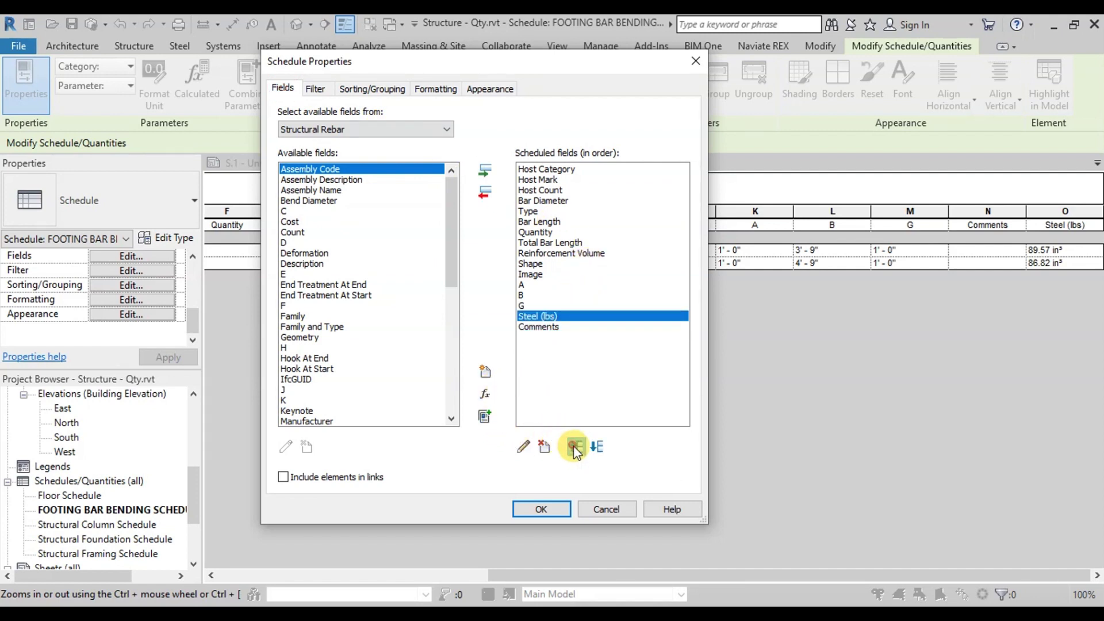
click(574, 448)
click(575, 447)
click(574, 447)
click(574, 447)
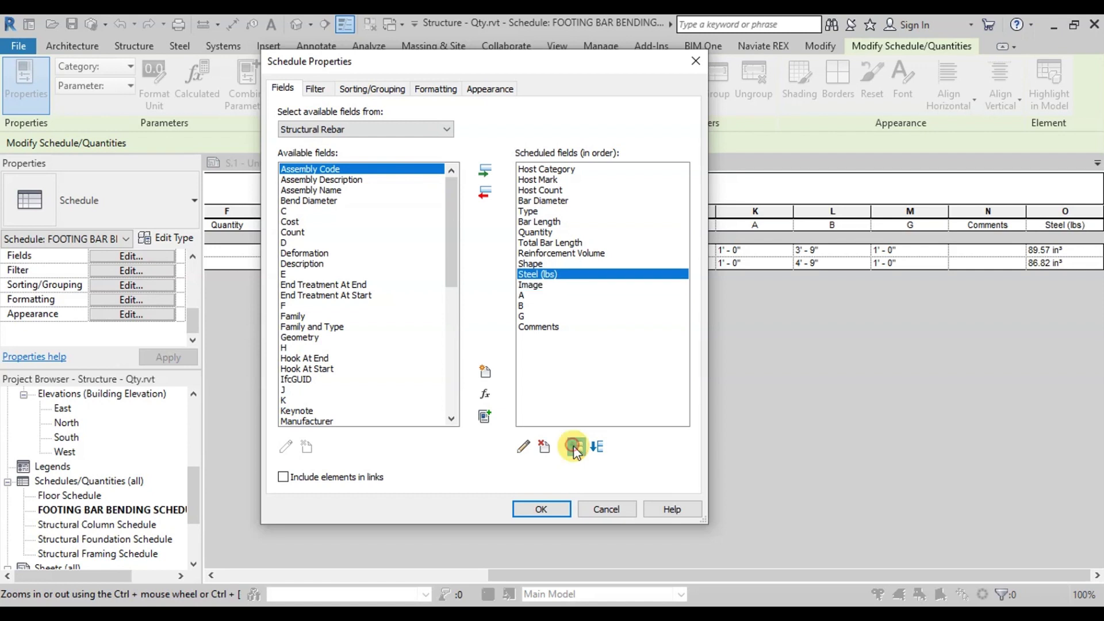
click(574, 447)
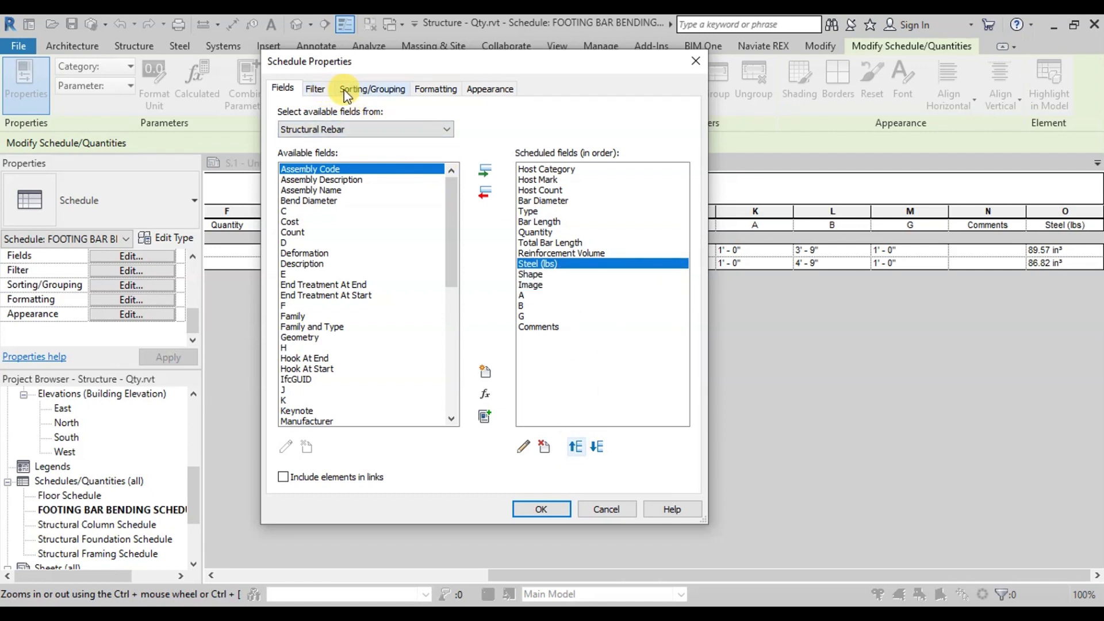
click(434, 88)
Set Steel (lbs) to Calculate totals so the grand total row shows 1411.10.
click(308, 221)
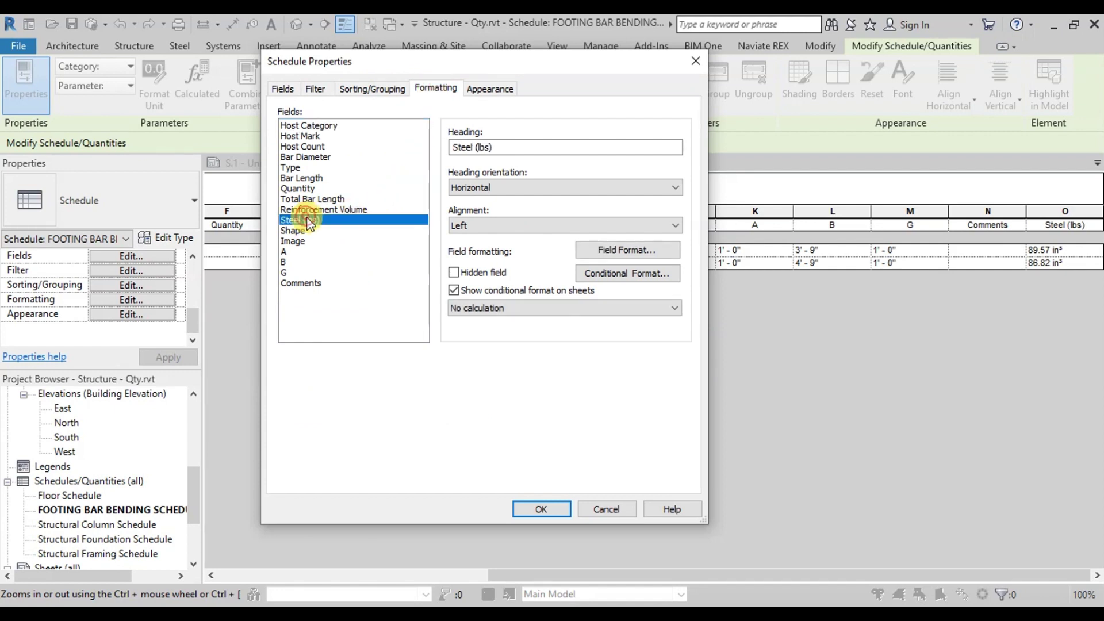
click(522, 309)
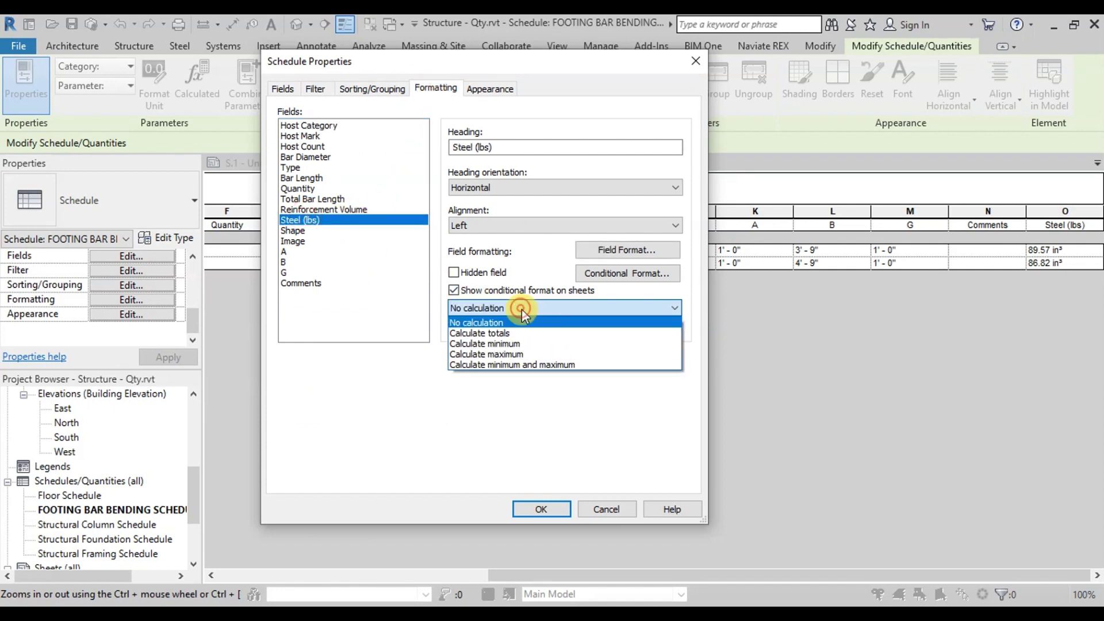
click(501, 332)
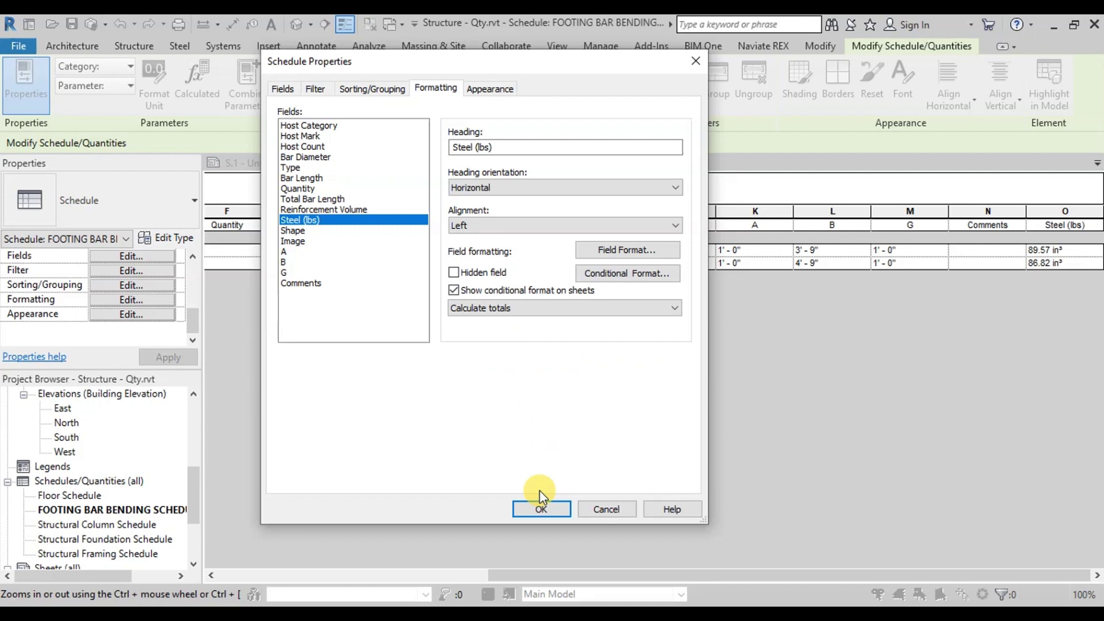
click(540, 510)
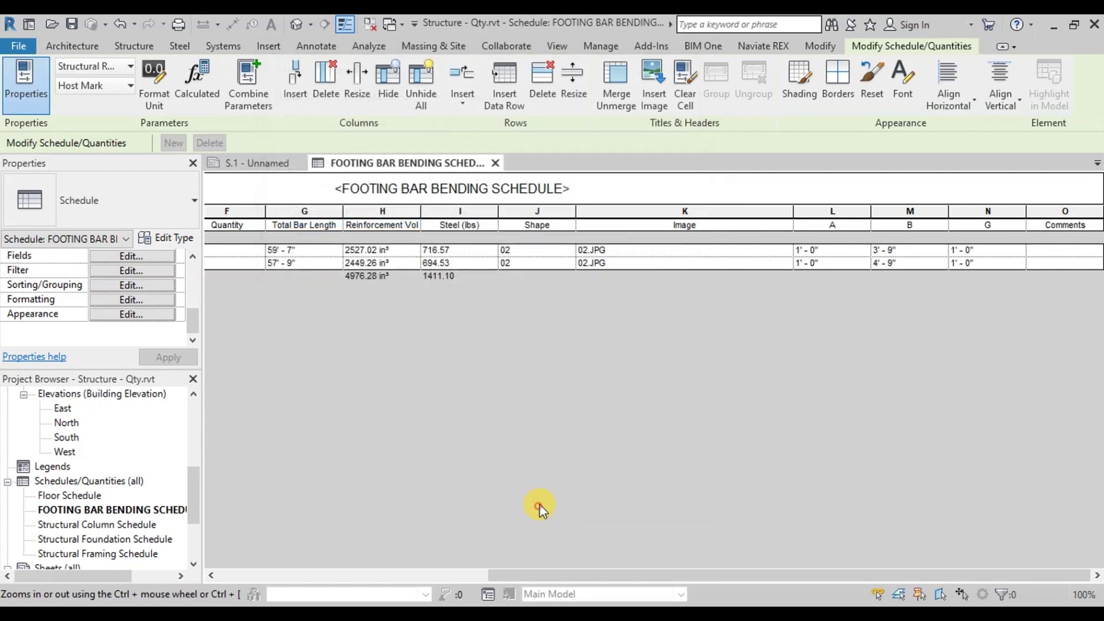
drag(652, 578, 386, 575)
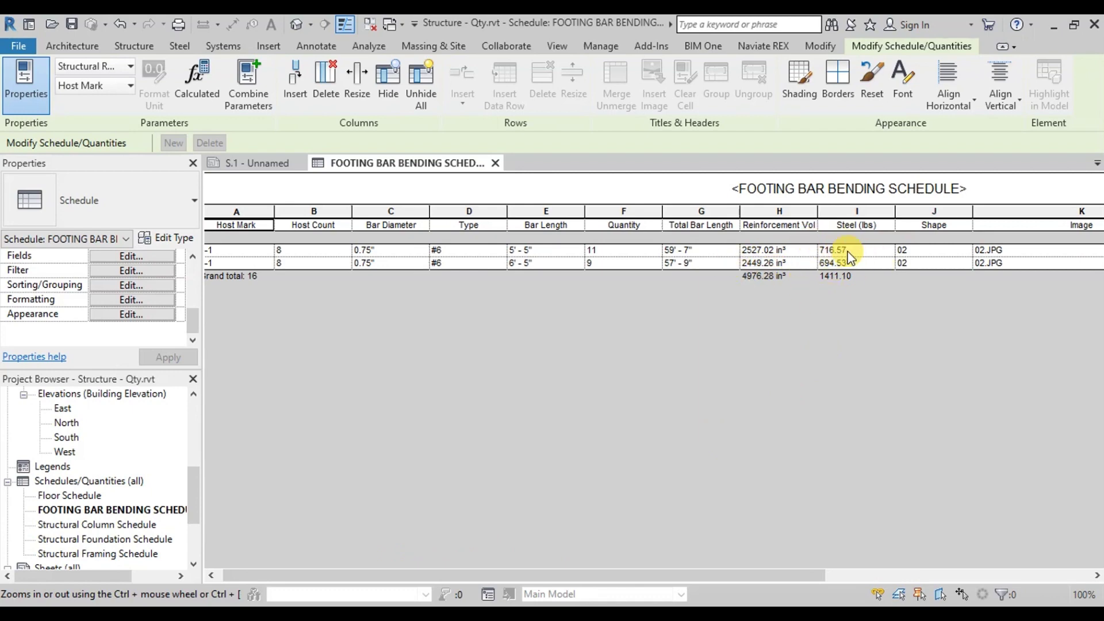
On sheet S.1, zoom into the footing schedule to verify Steel (lbs) values 716.57, 694.53 and total 1411.10.
click(265, 164)
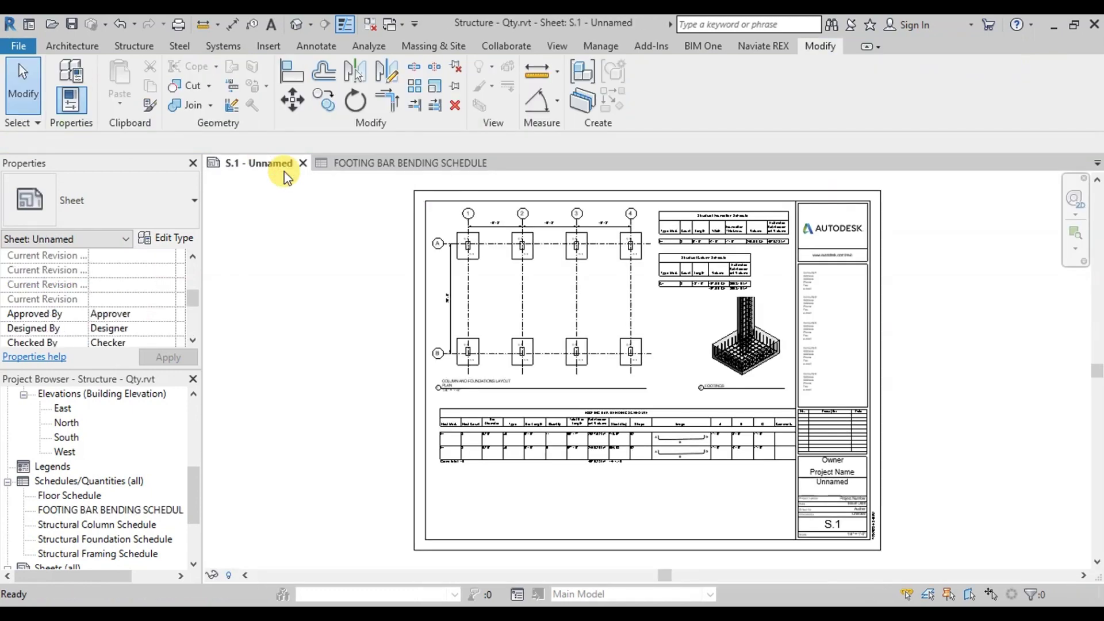
scroll(673, 485, up, 2)
click(405, 476)
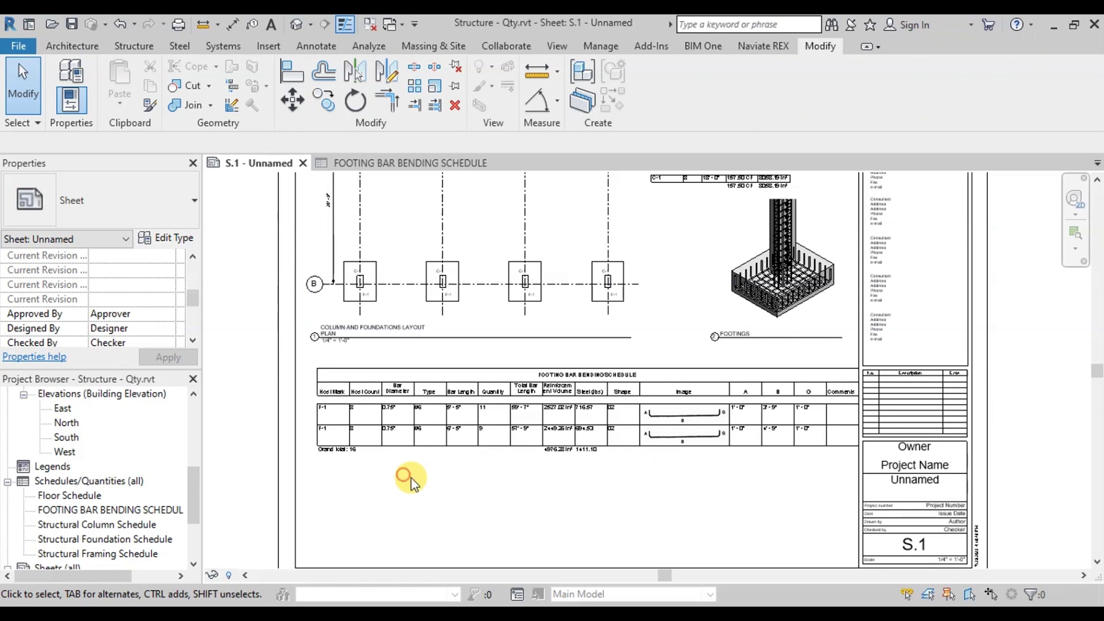
scroll(410, 420, up, 3)
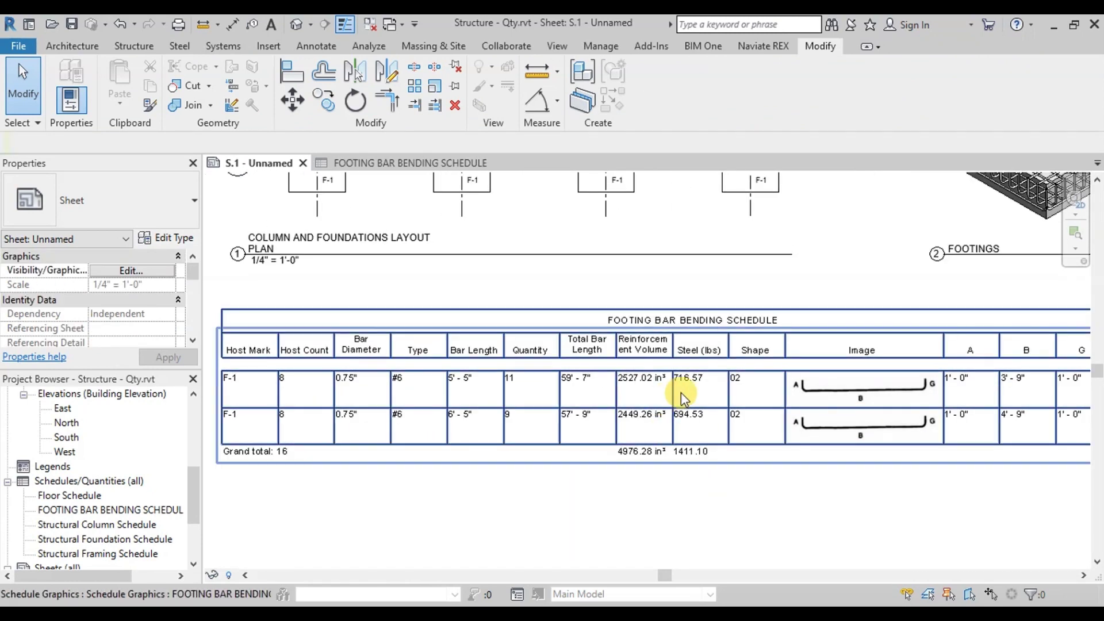
scroll(680, 392, up, 3)
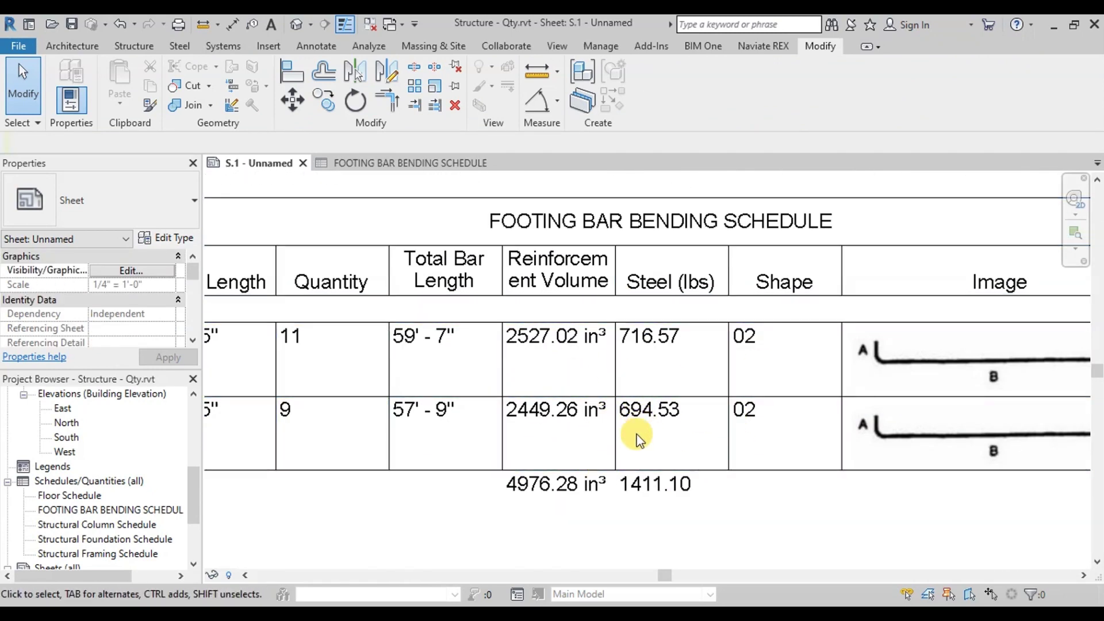